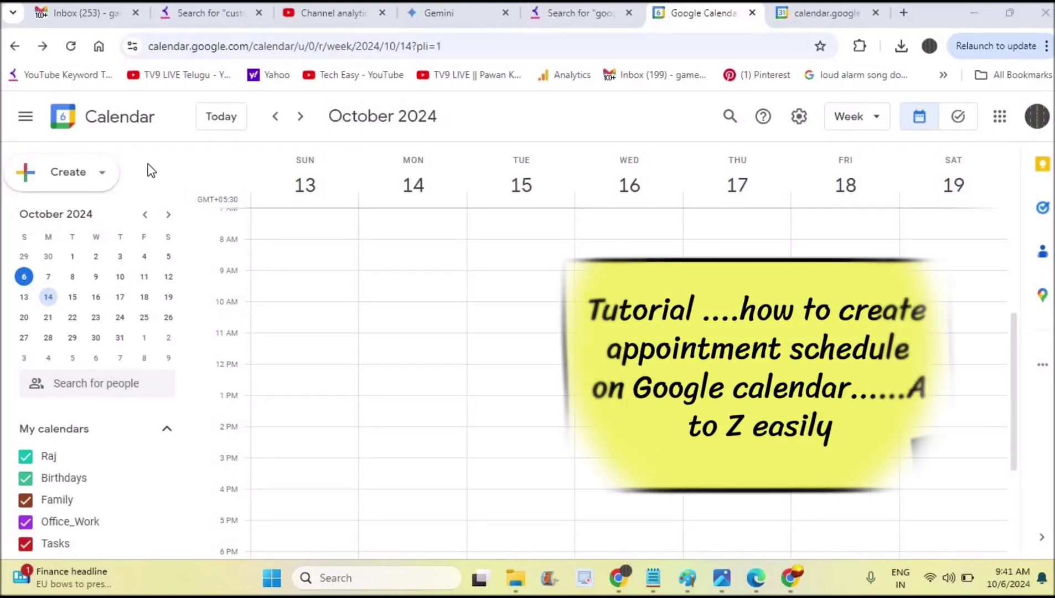
Discard a draft Sunday event and return the calendar to the current week of October 6–12.
{"action": "left_click", "coordinate": [103, 188]}
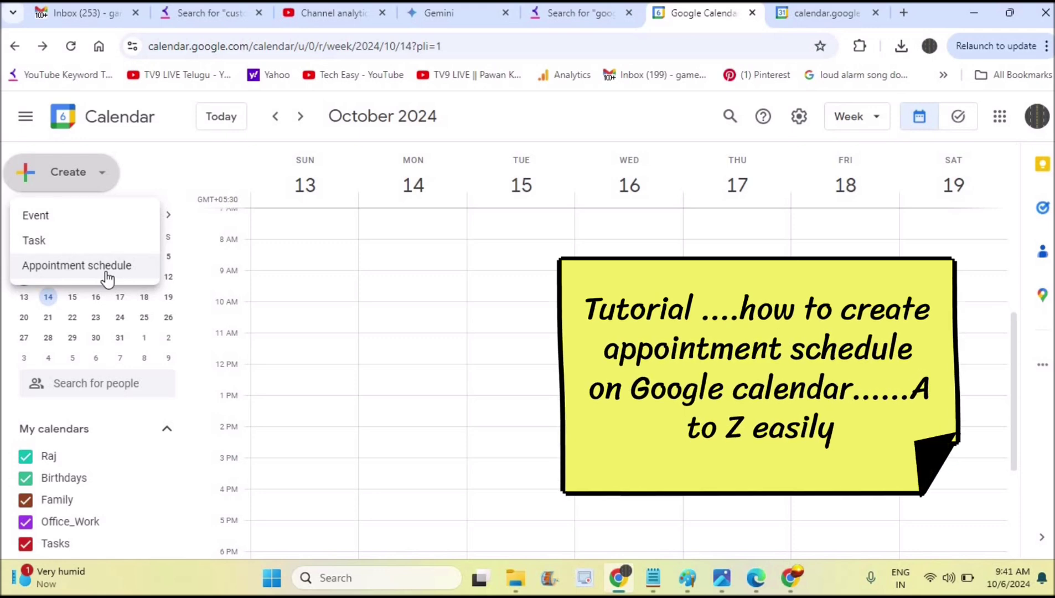
{"action": "left_click", "coordinate": [205, 177]}
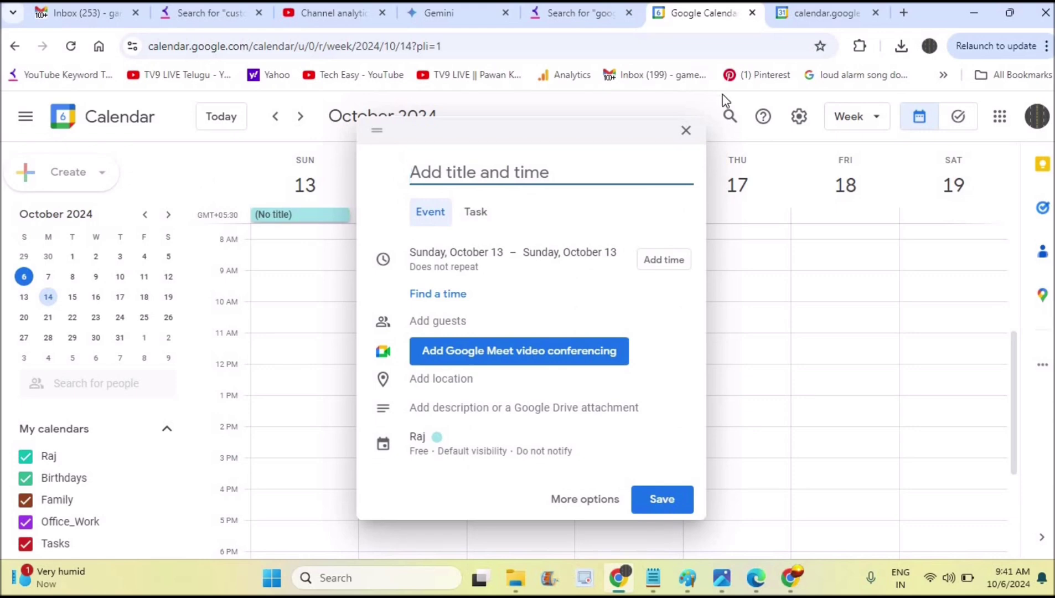
{"action": "left_click", "coordinate": [686, 134]}
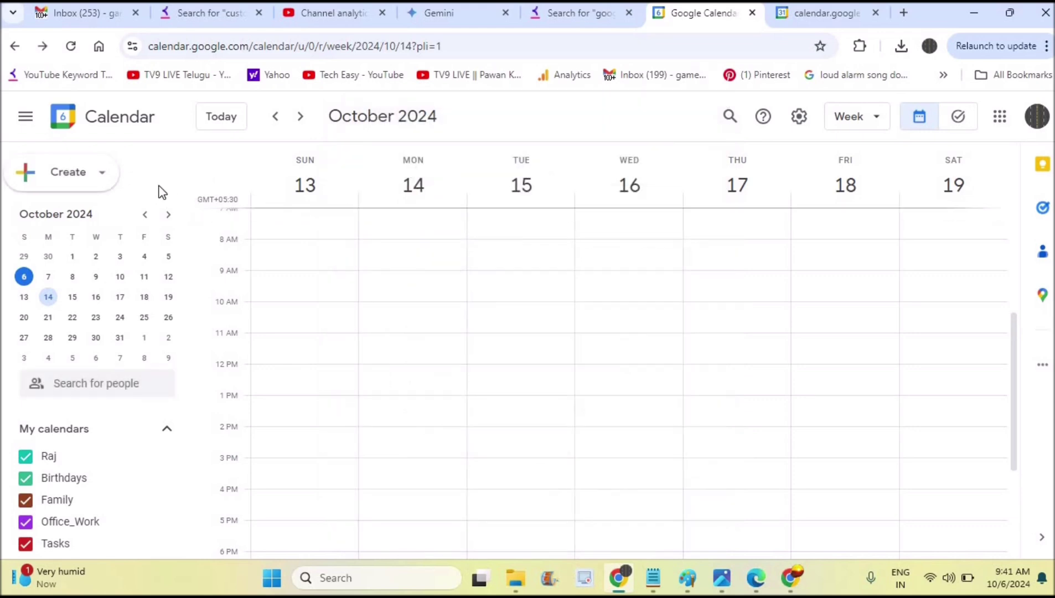
{"action": "left_click", "coordinate": [105, 179]}
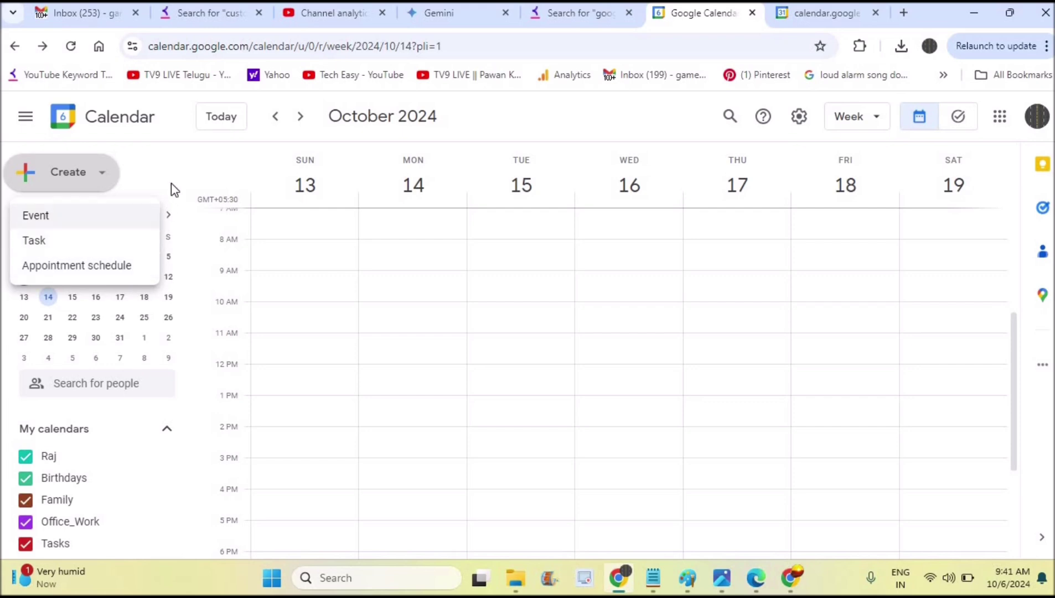
{"action": "left_click", "coordinate": [191, 152]}
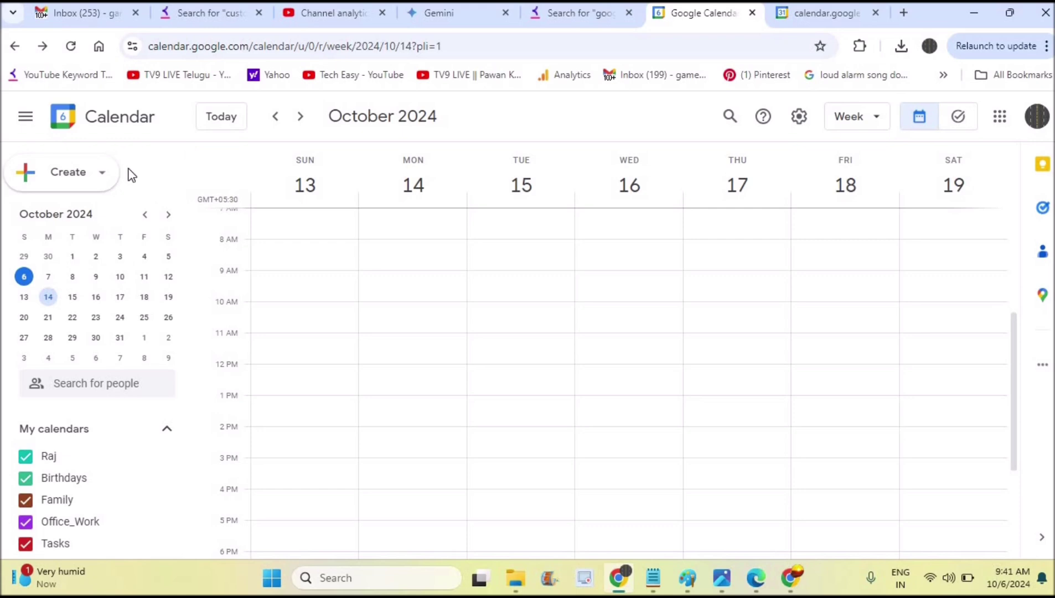
{"action": "left_click", "coordinate": [216, 127]}
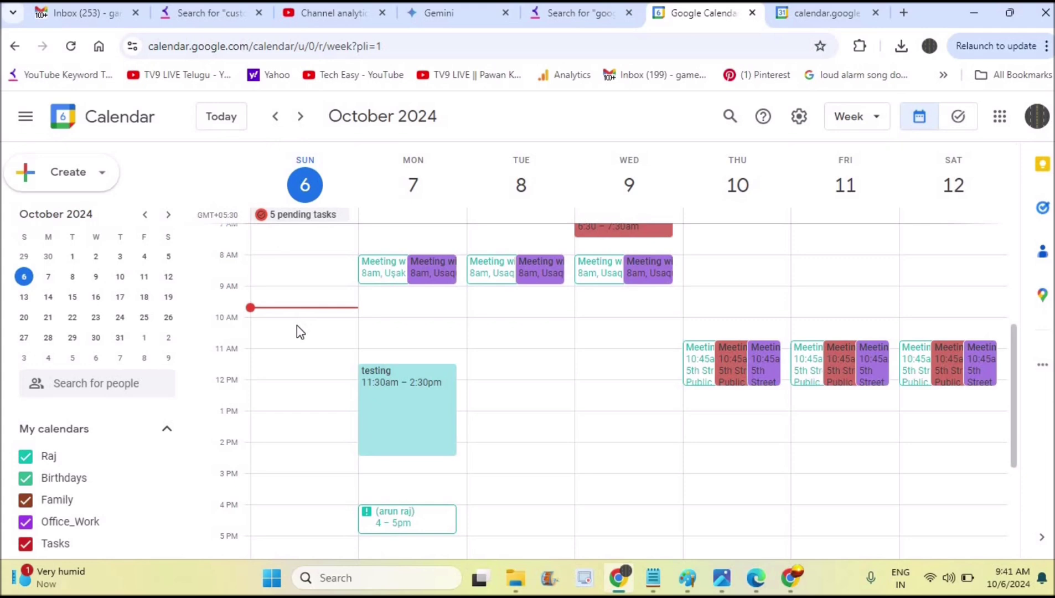
Move to the October 13–19 week and start a new item on Monday at 9:30am.
{"action": "left_click", "coordinate": [299, 119]}
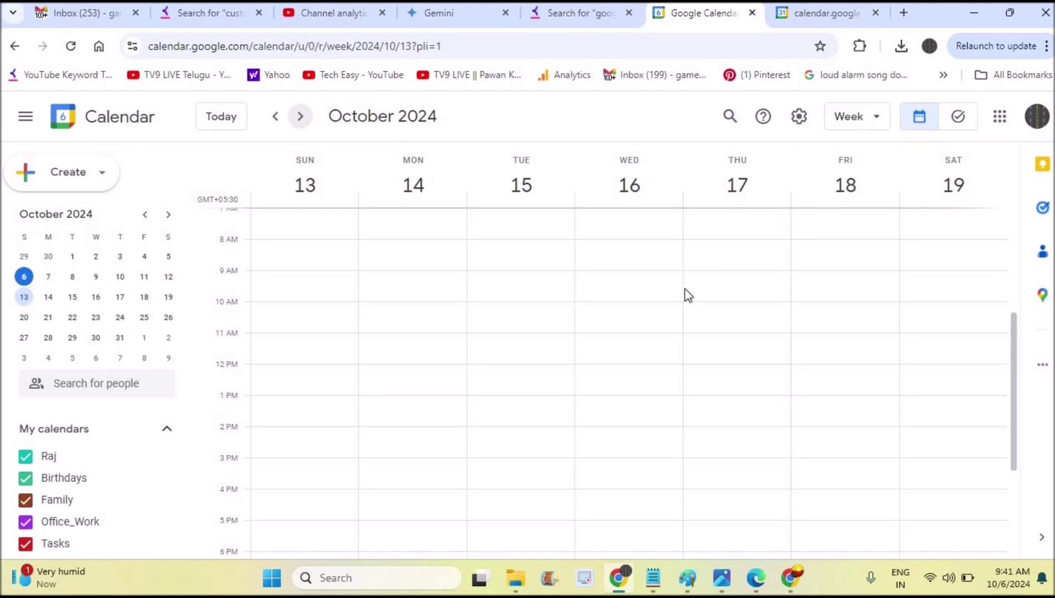
{"action": "left_click", "coordinate": [413, 282]}
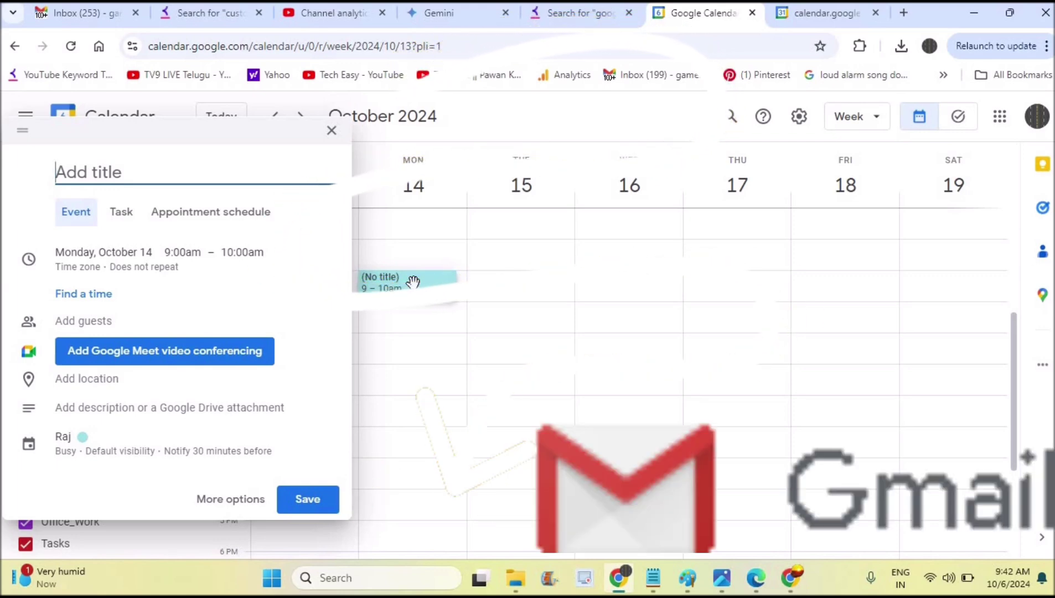
{"action": "left_click", "coordinate": [424, 205]}
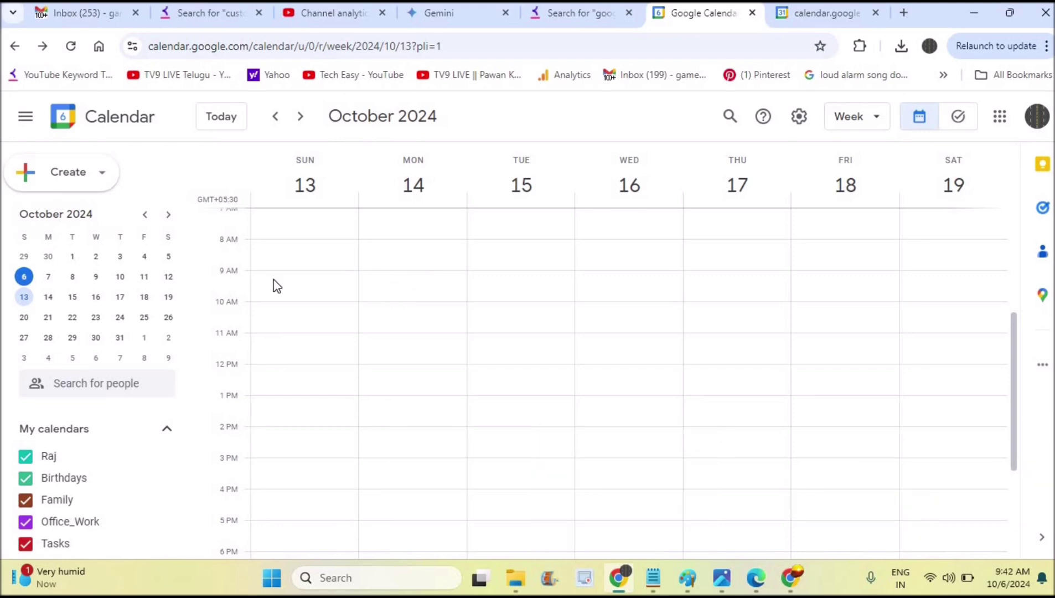
{"action": "left_click", "coordinate": [404, 292]}
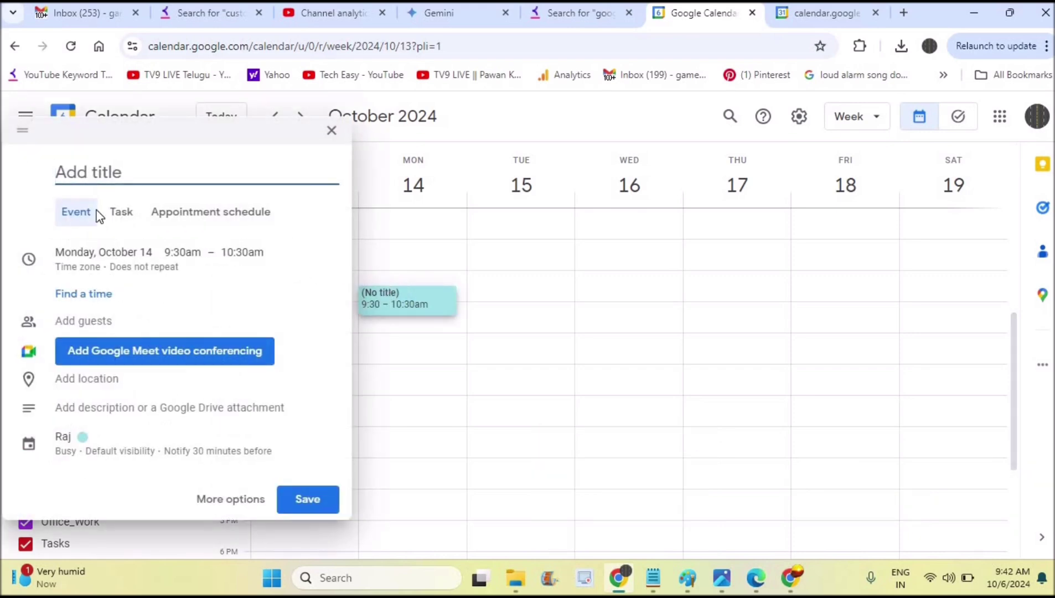
Turn the Monday draft into an appointment schedule available 9:00am–10:00am.
{"action": "left_click", "coordinate": [246, 224]}
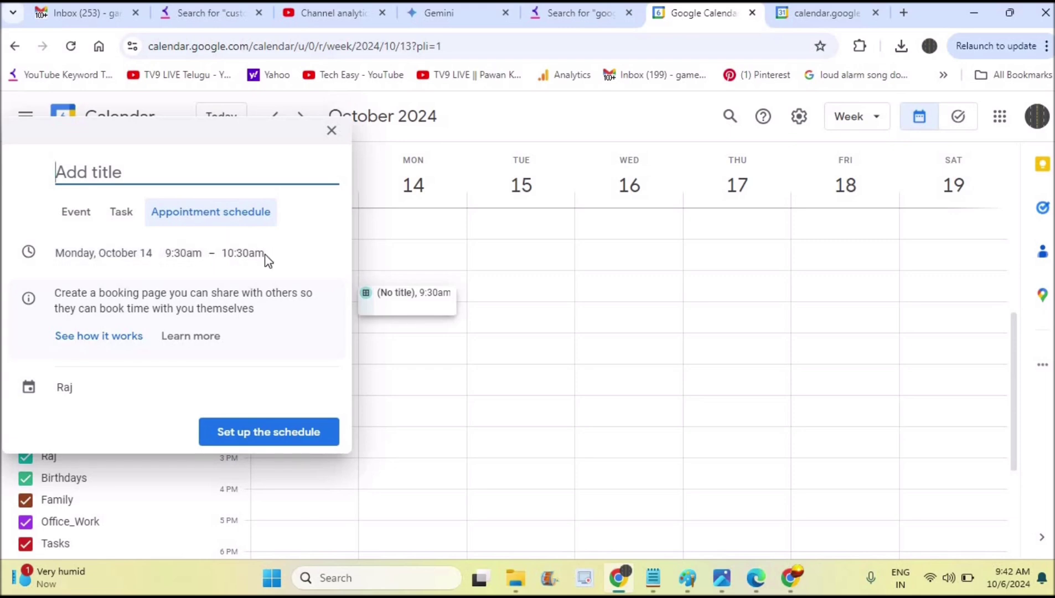
{"action": "left_click", "coordinate": [183, 253]}
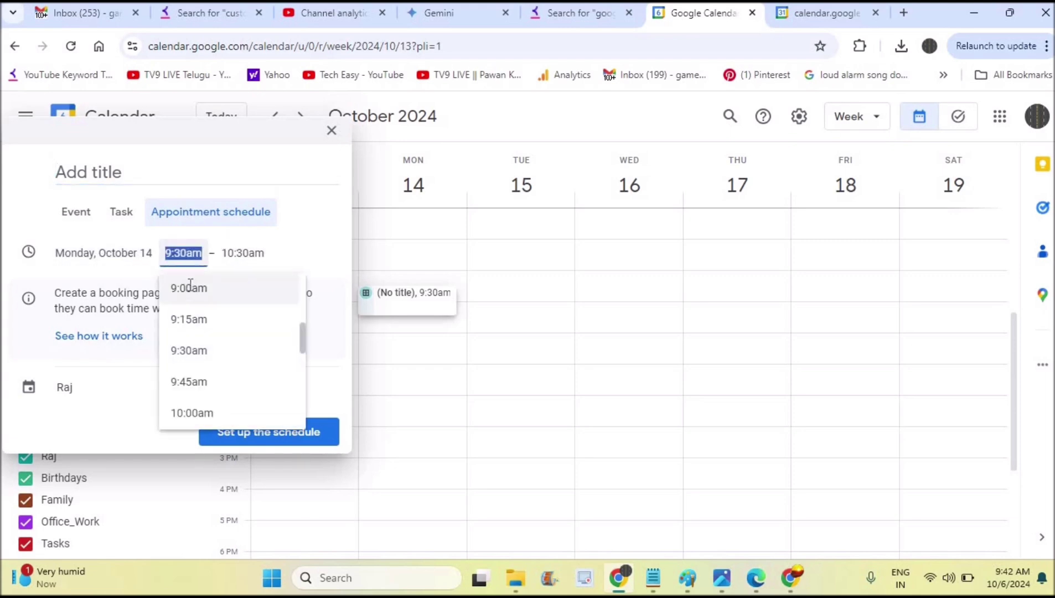
{"action": "left_click", "coordinate": [188, 288]}
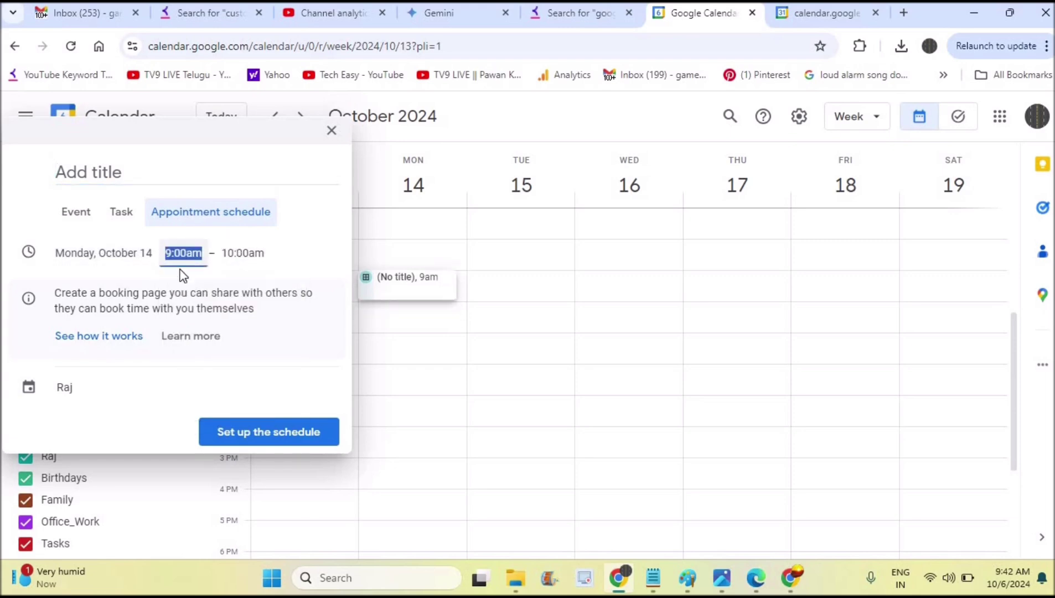
{"action": "left_click", "coordinate": [252, 259]}
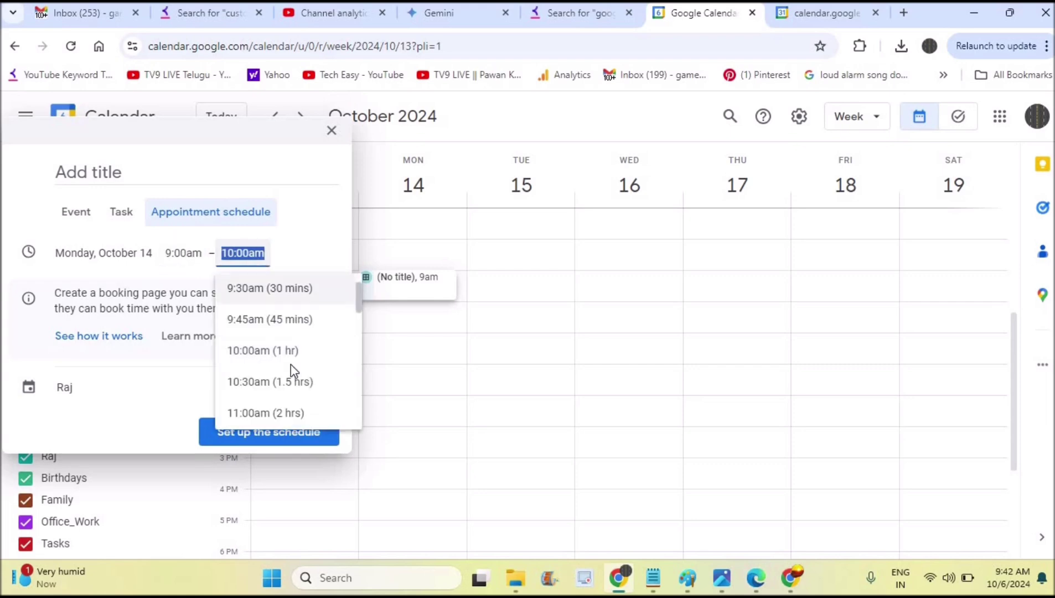
{"action": "left_click", "coordinate": [296, 414]}
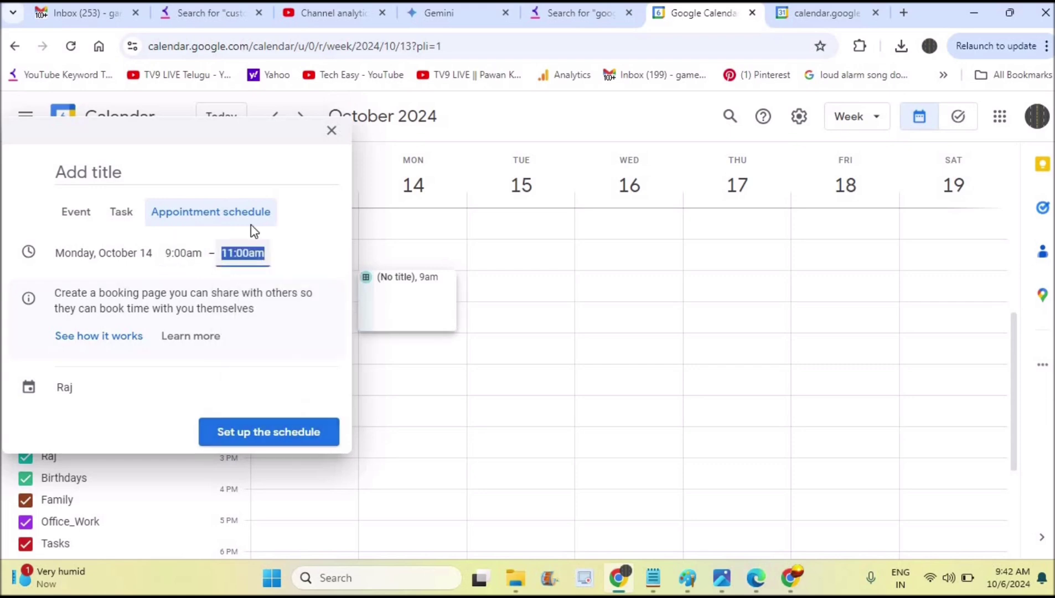
{"action": "left_click", "coordinate": [262, 253]}
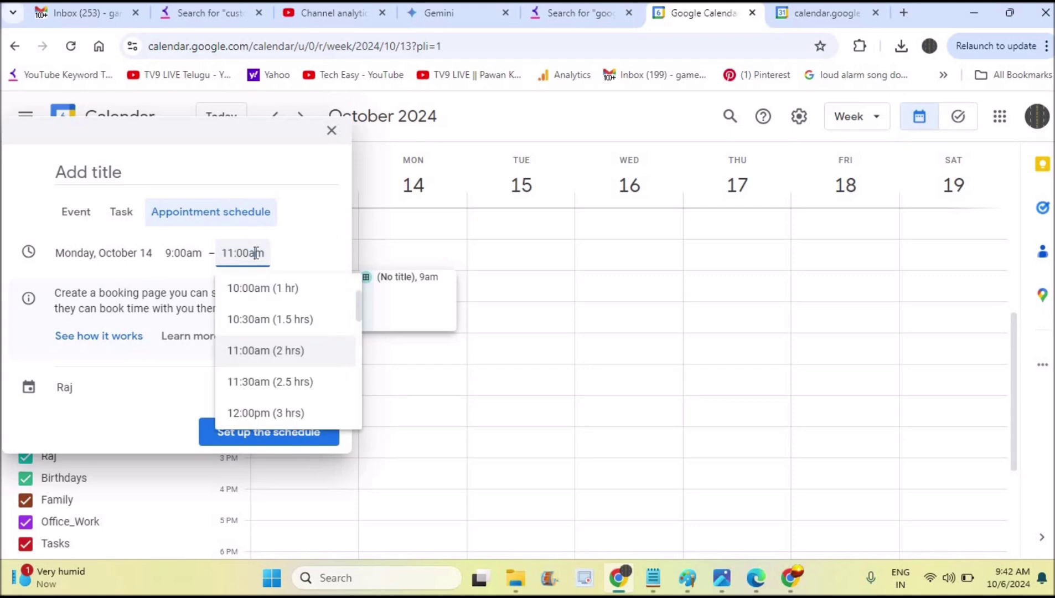
{"action": "left_click", "coordinate": [259, 288]}
{"action": "left_click", "coordinate": [281, 445]}
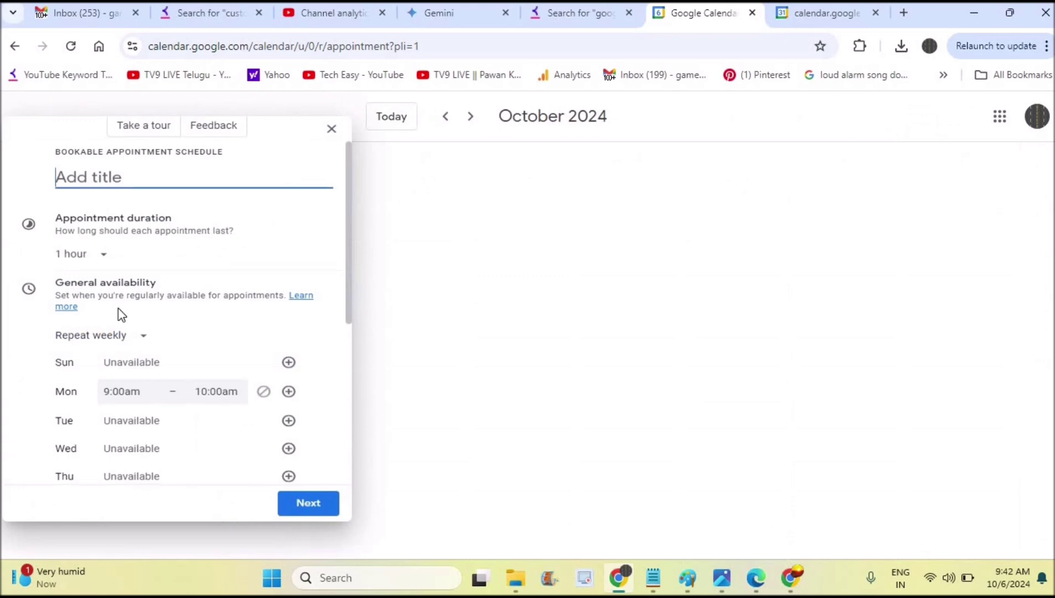
{"action": "left_click", "coordinate": [104, 254]}
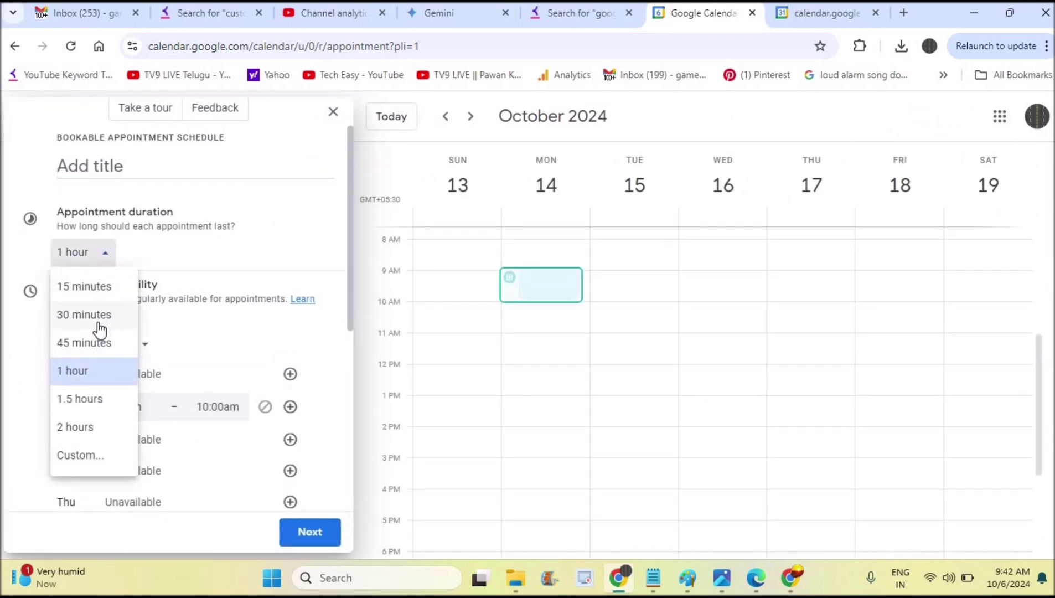
{"action": "left_click", "coordinate": [99, 322]}
{"action": "left_click", "coordinate": [122, 253]}
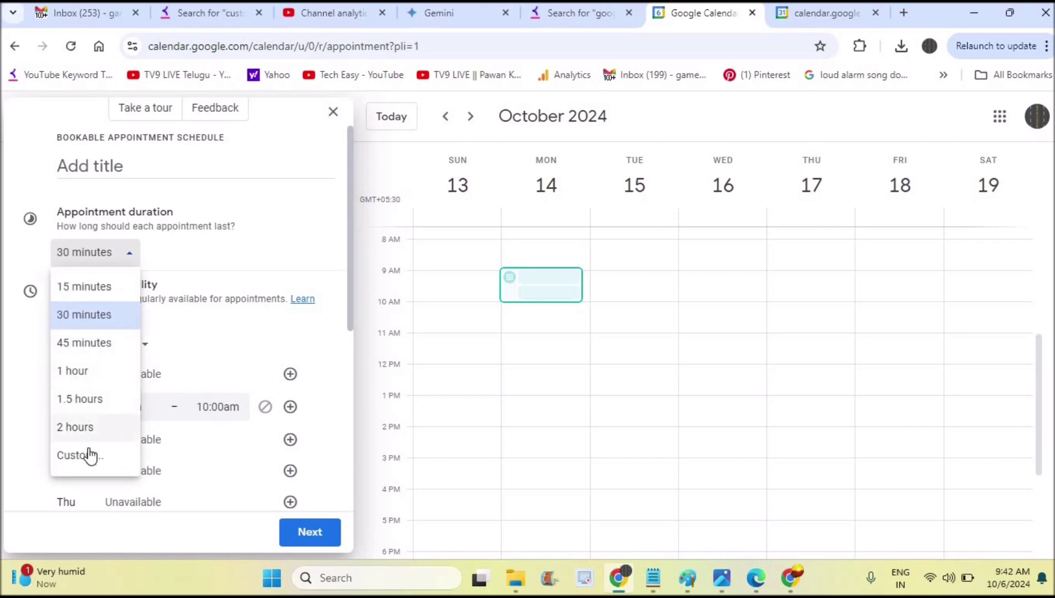
{"action": "left_click", "coordinate": [98, 372]}
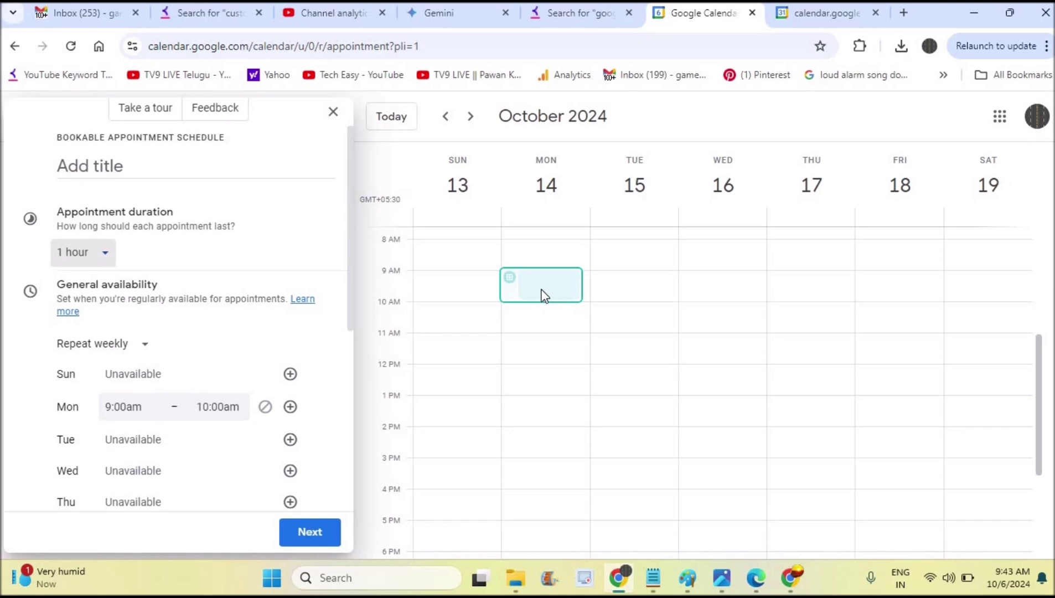
Title the appointment schedule 'Outpatients Online Appointment'.
{"action": "left_click", "coordinate": [109, 163]}
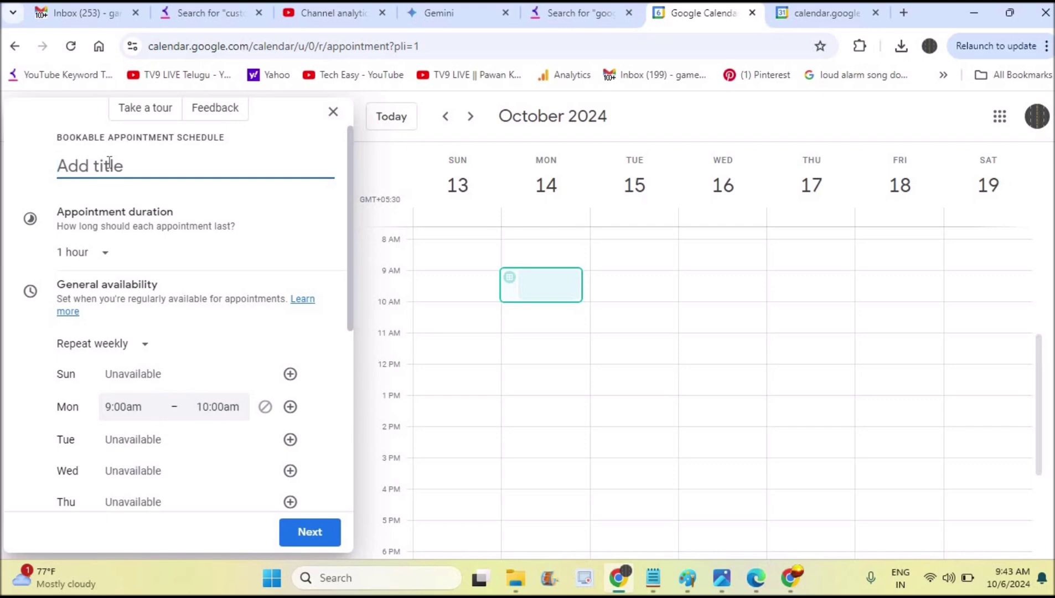
{"action": "type", "text": "OU"}
{"action": "key", "text": "BackSpace"}
{"action": "key", "text": "BackSpace"}
{"action": "type", "text": "utpatients"}
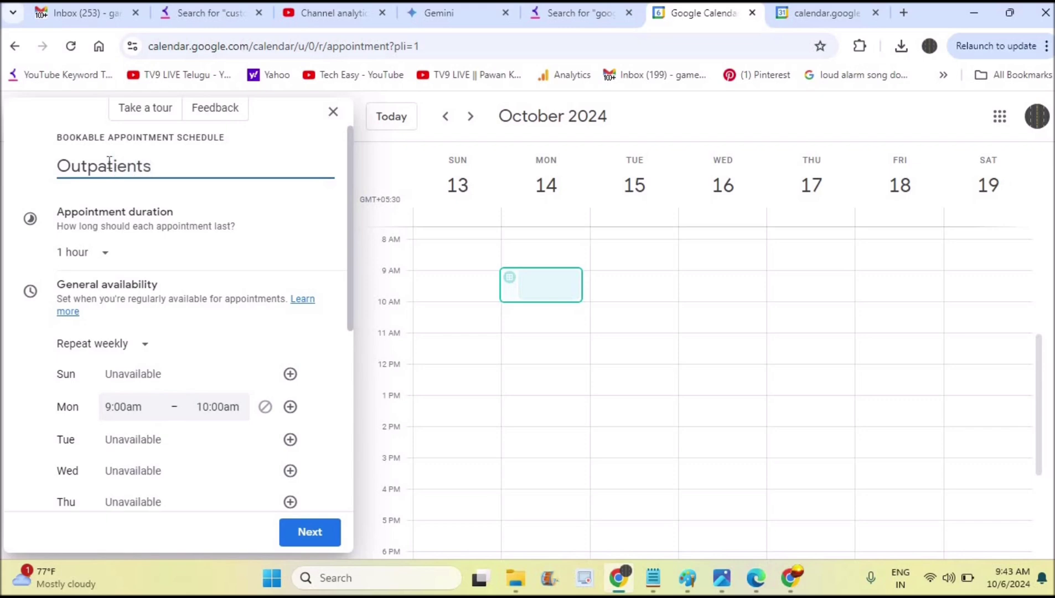
{"action": "type", "text": " Online Appointment"}
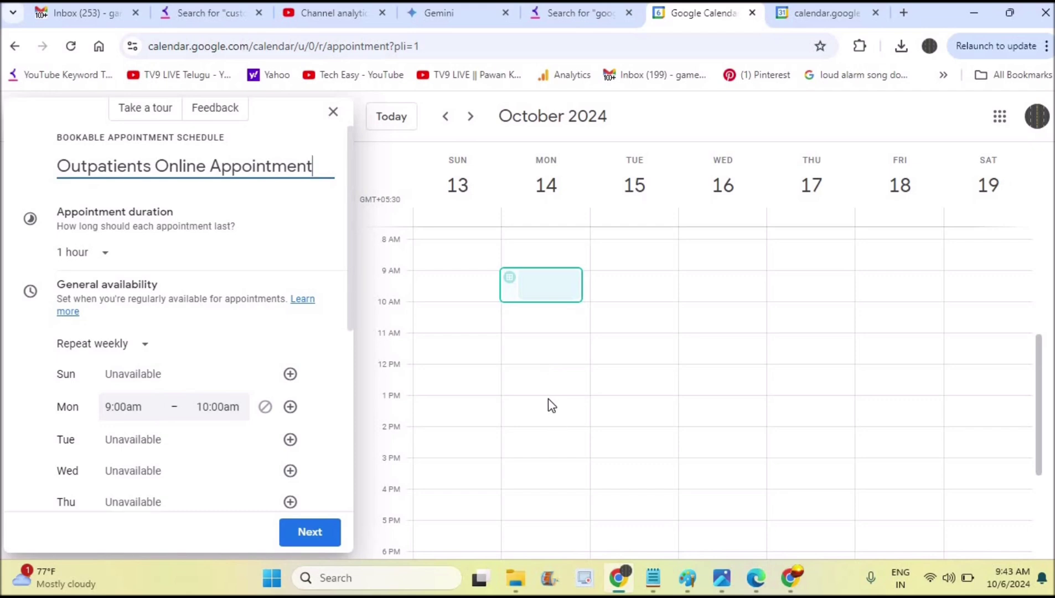
Add Monday availability periods of 10:00am–12:00pm and 1:00–5:00pm.
{"action": "left_click", "coordinate": [290, 408]}
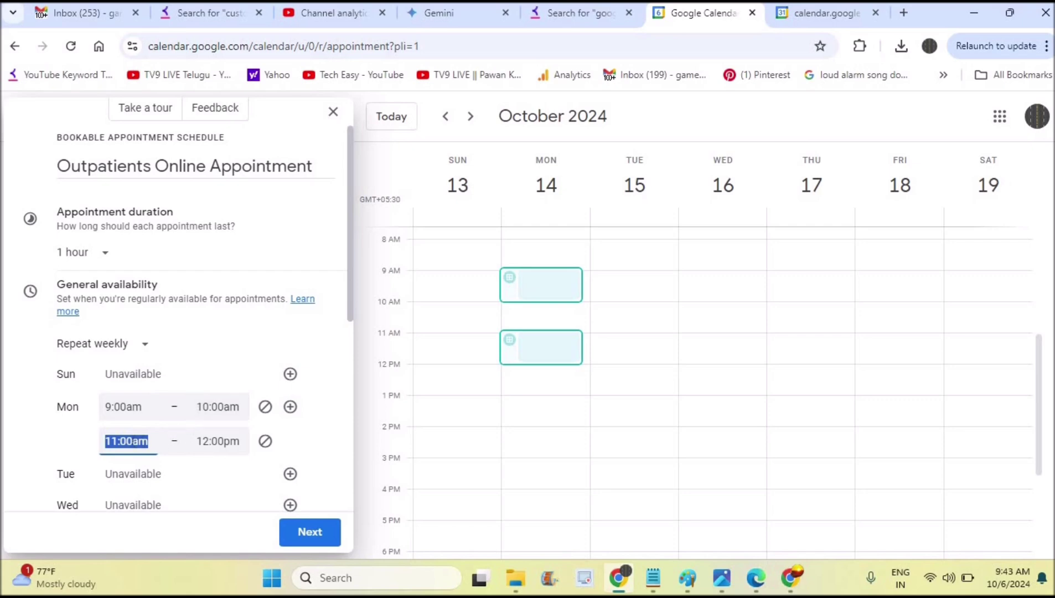
{"action": "left_click", "coordinate": [133, 438]}
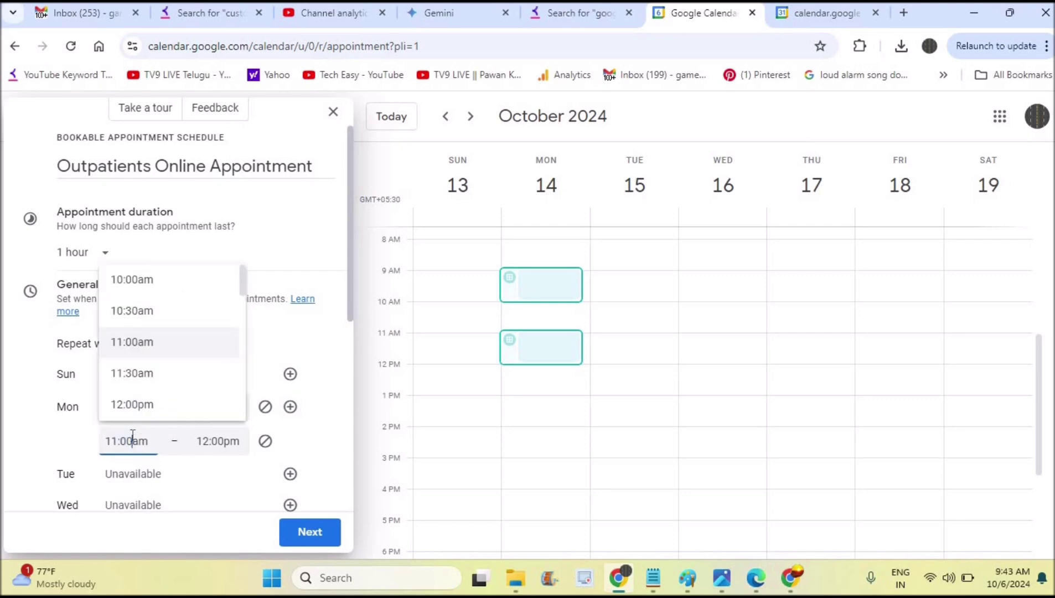
{"action": "left_click", "coordinate": [145, 278]}
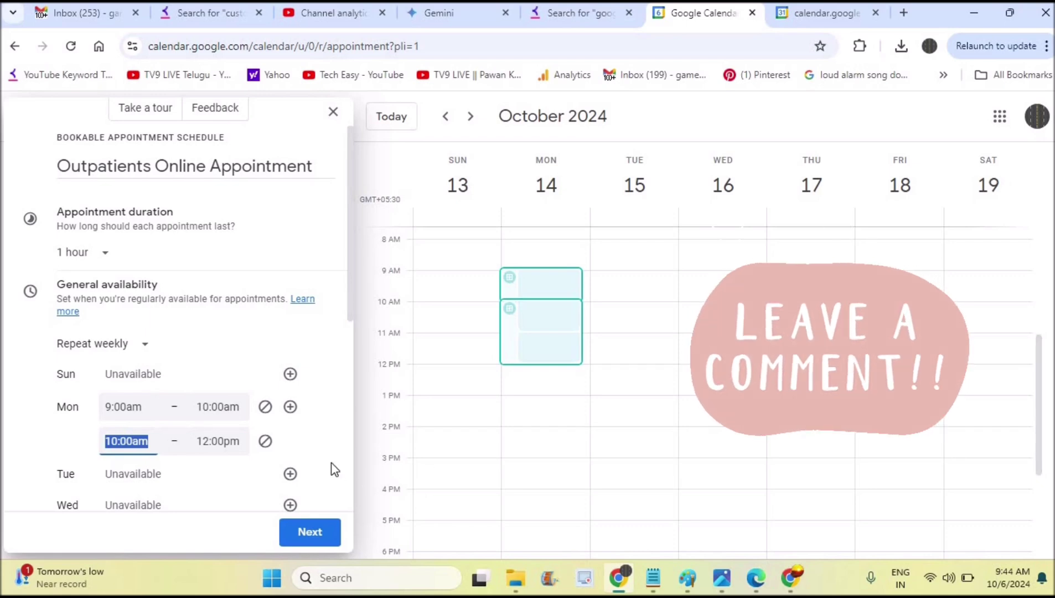
{"action": "left_click", "coordinate": [290, 410]}
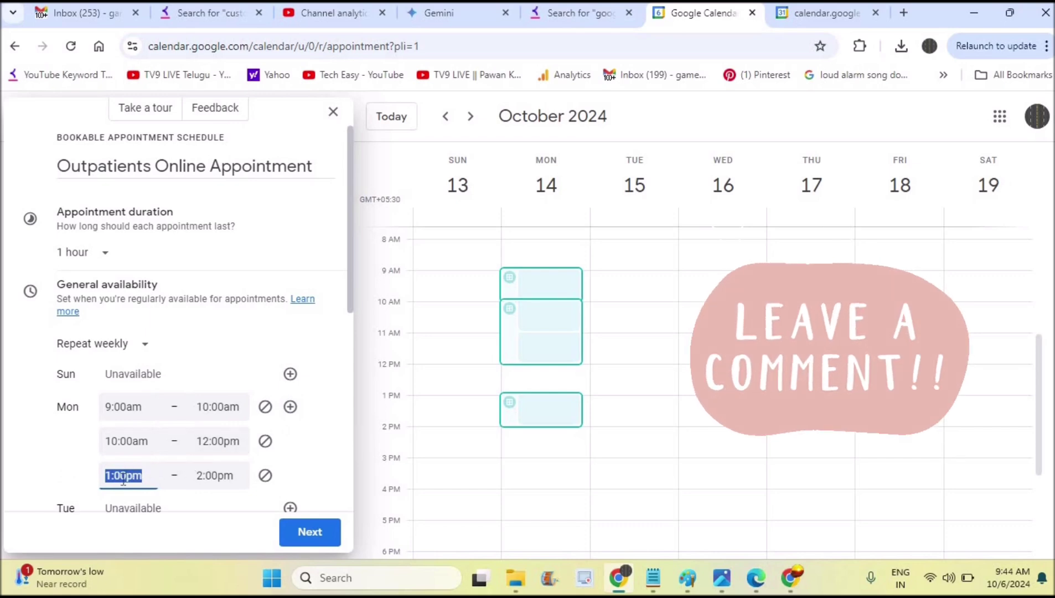
{"action": "left_click", "coordinate": [228, 475]}
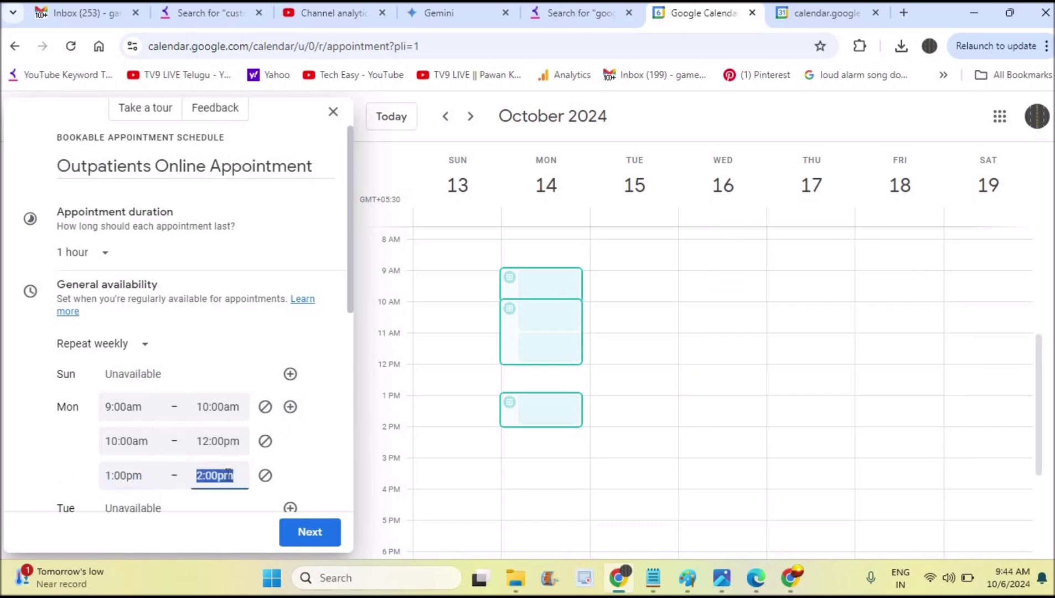
{"action": "scroll", "coordinate": [332, 440], "scroll_direction": "down", "scroll_amount": 3}
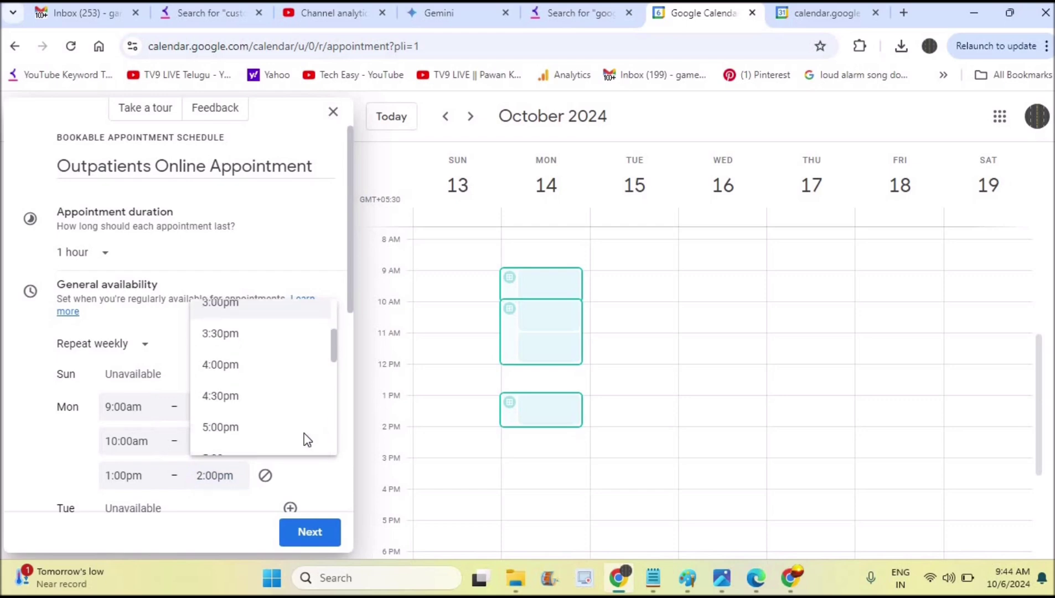
{"action": "left_click", "coordinate": [254, 434]}
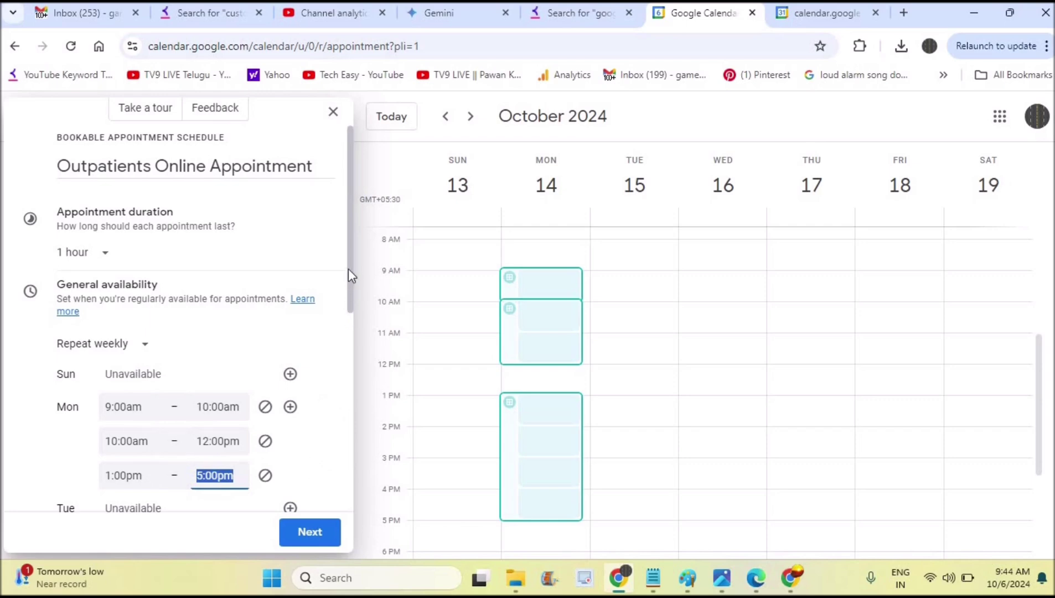
{"action": "left_click_drag", "start_coordinate": [348, 269], "coordinate": [354, 318]}
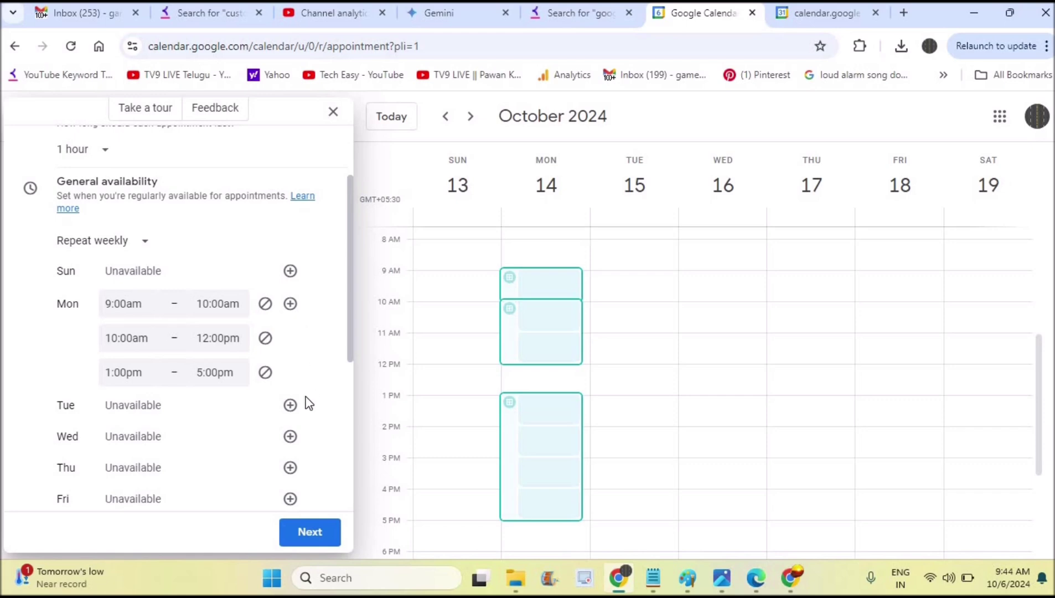
Copy Monday's three availability periods to Tuesday, Wednesday and Thursday.
{"action": "left_click", "coordinate": [291, 406]}
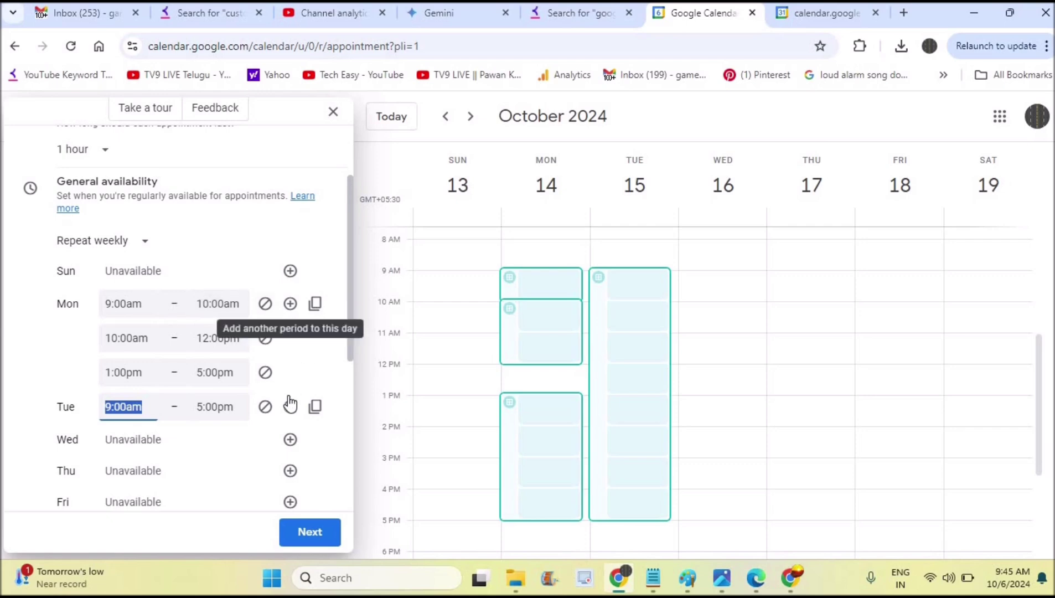
{"action": "left_click", "coordinate": [315, 305]}
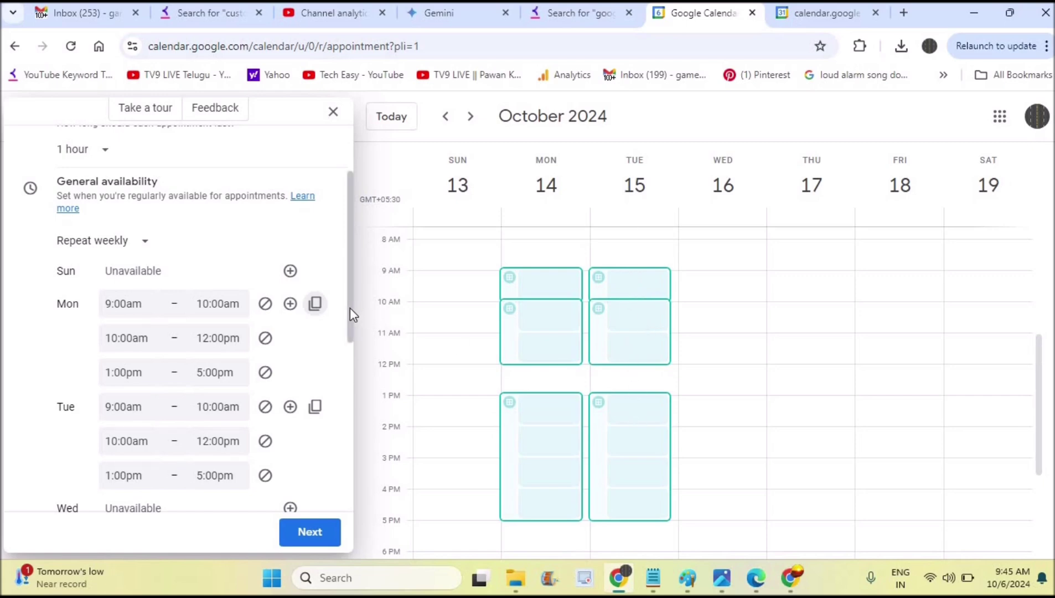
{"action": "left_click_drag", "start_coordinate": [349, 308], "coordinate": [298, 374]}
{"action": "left_click", "coordinate": [292, 365]}
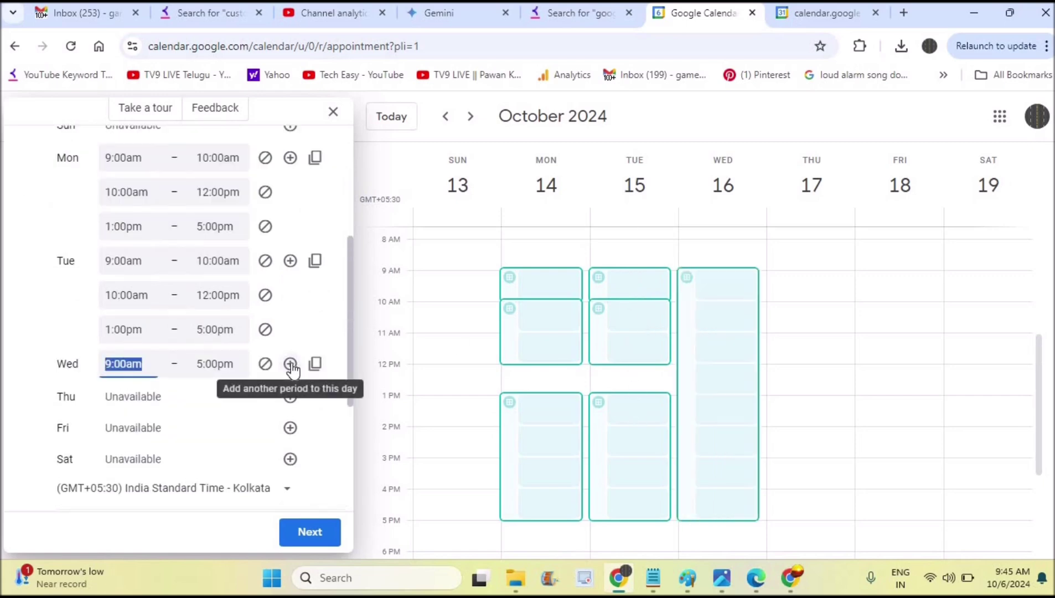
{"action": "left_click", "coordinate": [314, 159]}
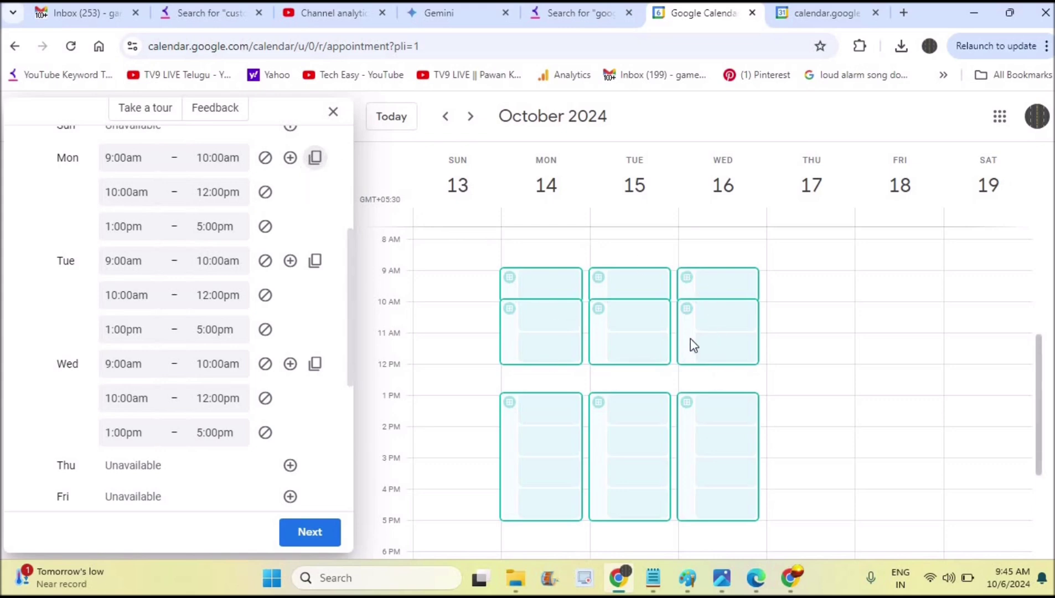
{"action": "left_click", "coordinate": [290, 465]}
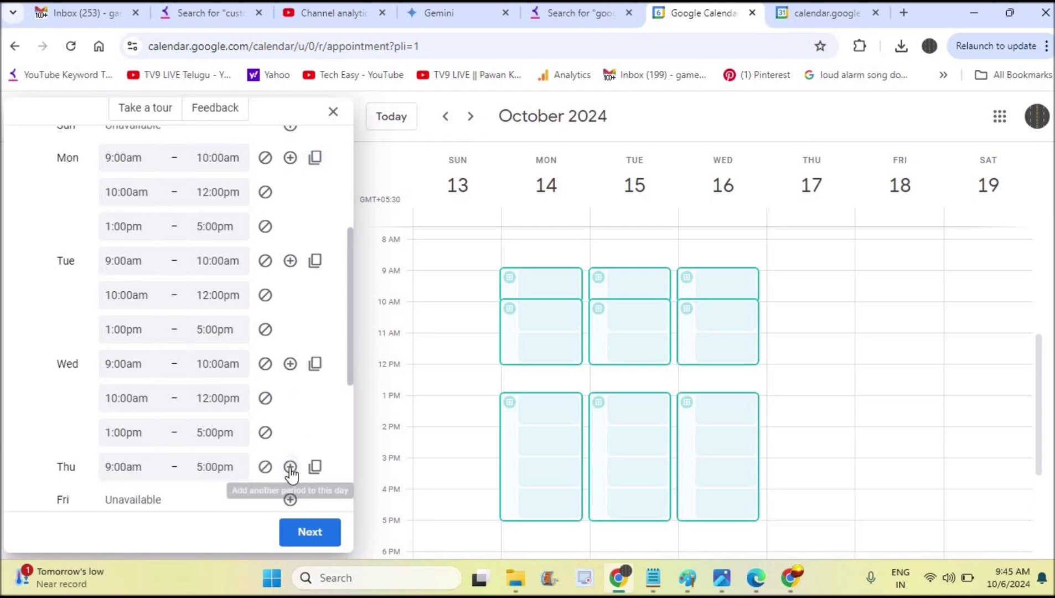
{"action": "left_click", "coordinate": [315, 157]}
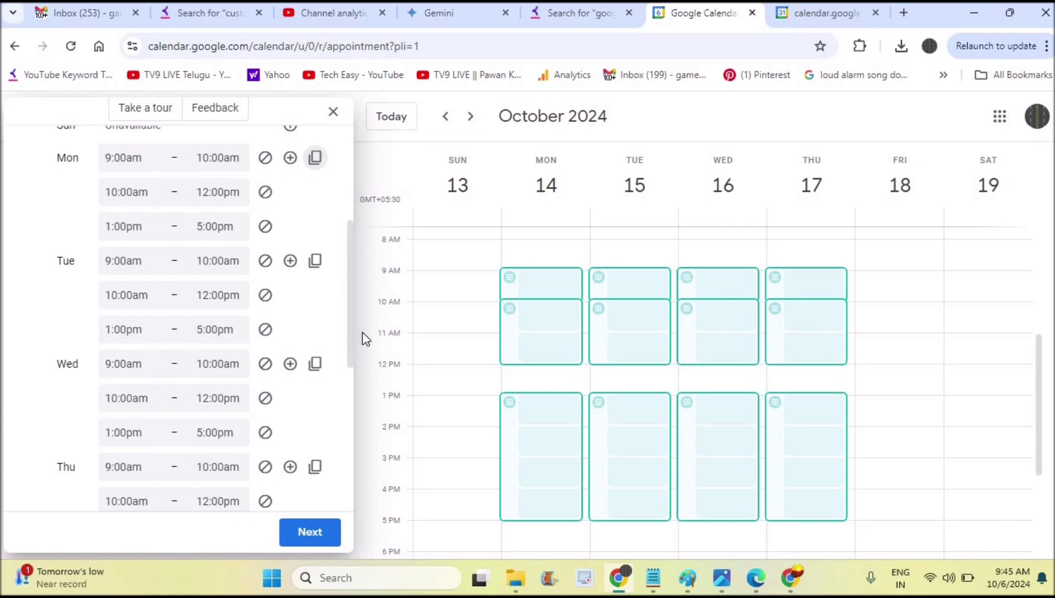
Replace Thursday's later periods with a 10:00–11:00am period.
{"action": "left_click_drag", "start_coordinate": [353, 330], "coordinate": [355, 378]}
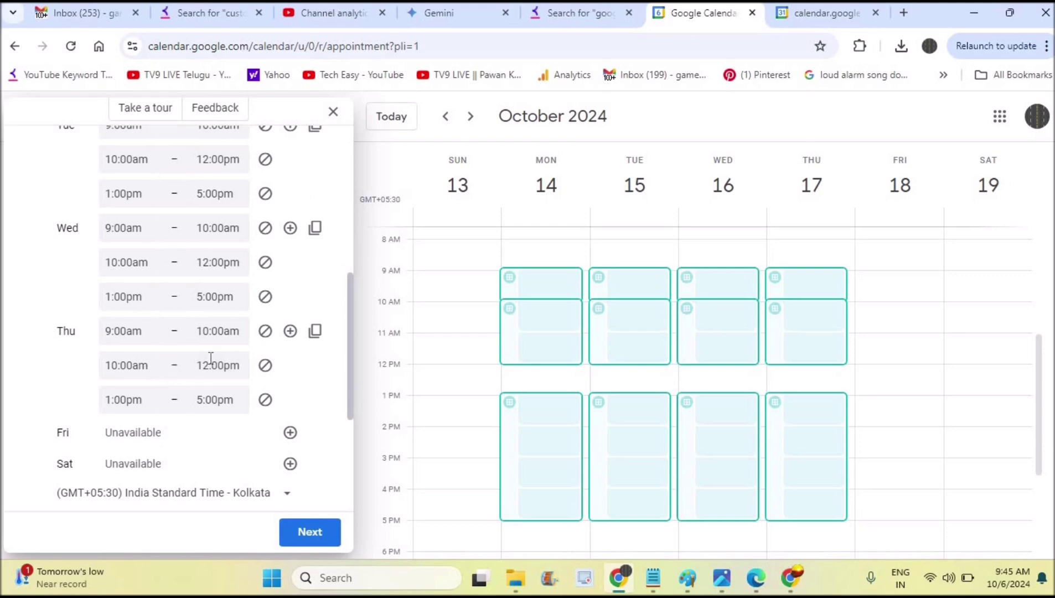
{"action": "left_click", "coordinate": [266, 367]}
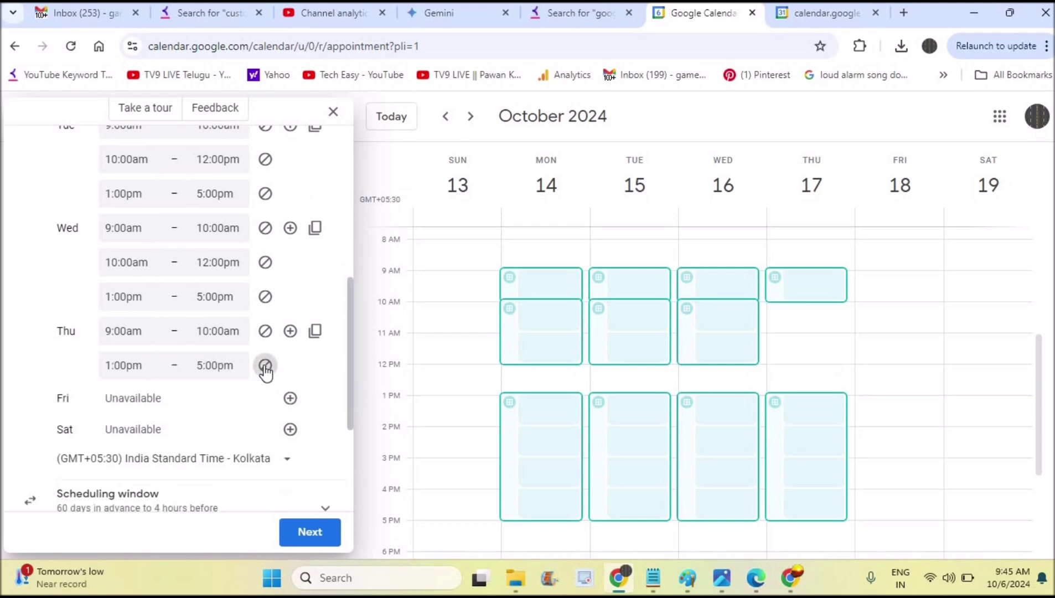
{"action": "left_click", "coordinate": [265, 366]}
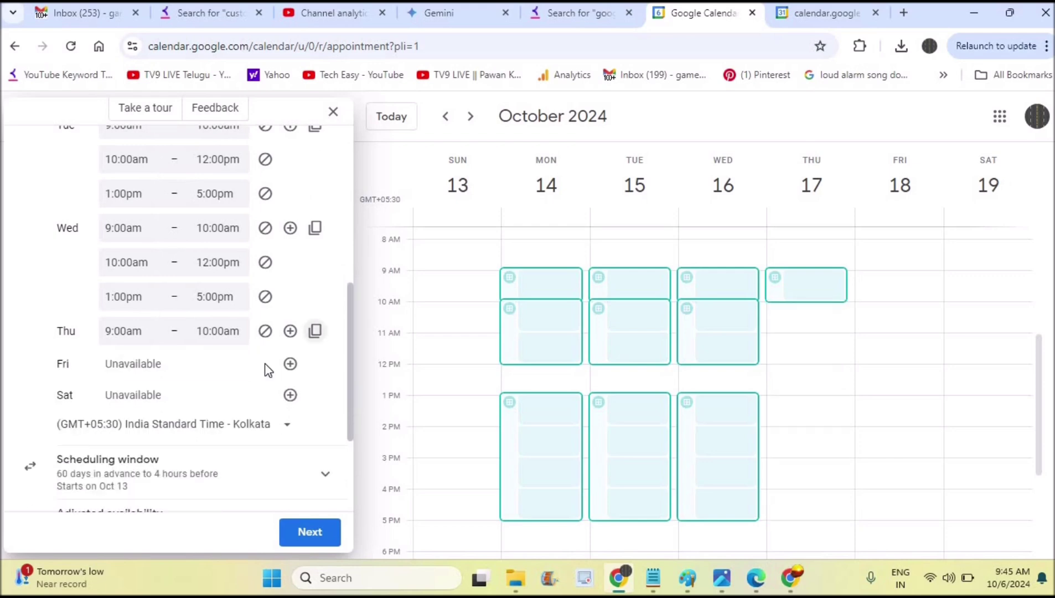
{"action": "left_click", "coordinate": [290, 331]}
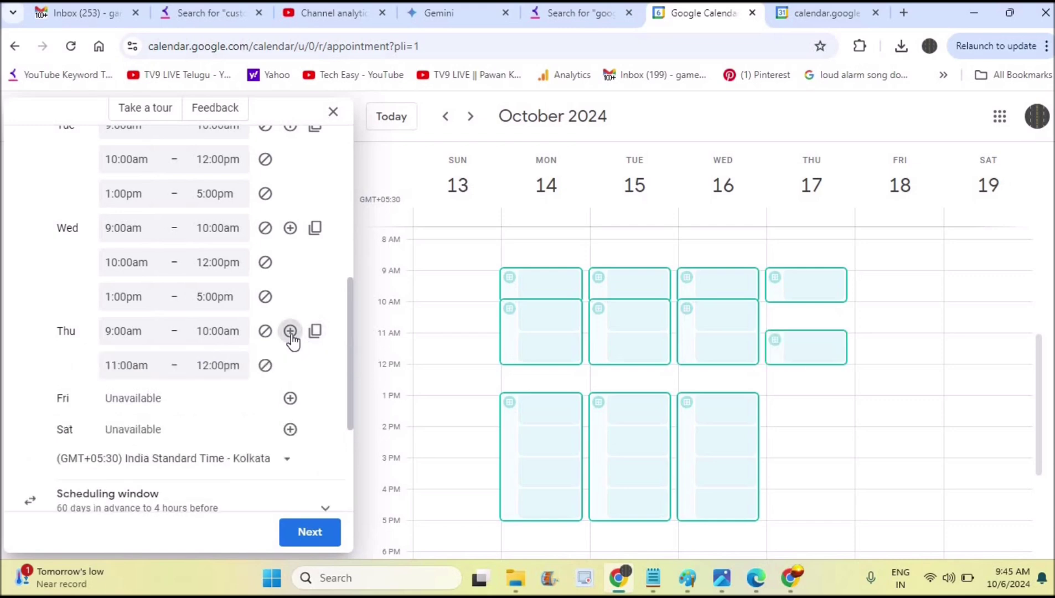
{"action": "left_click", "coordinate": [134, 363]}
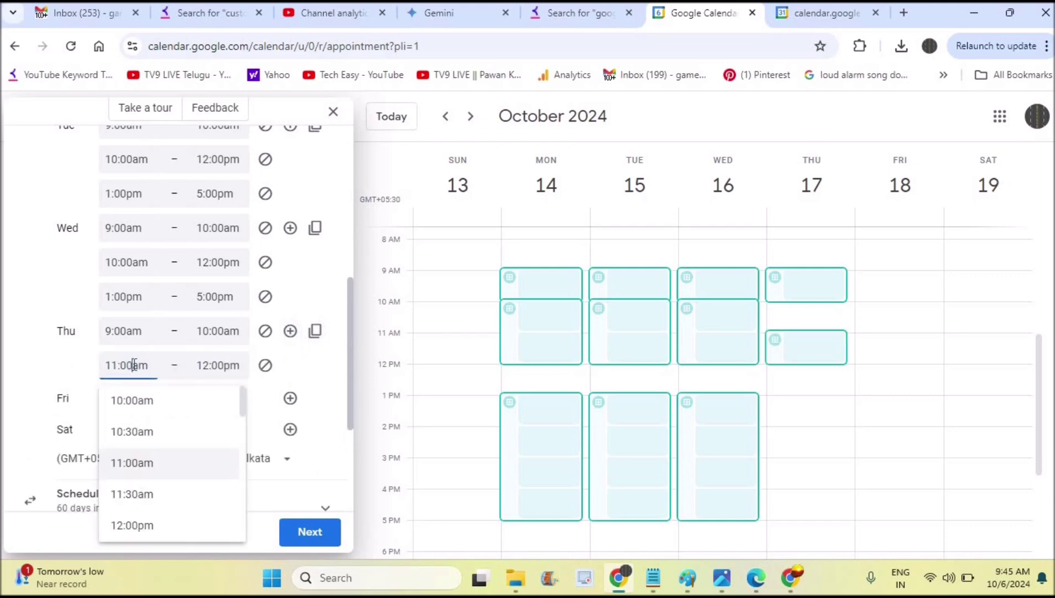
{"action": "left_click", "coordinate": [143, 406]}
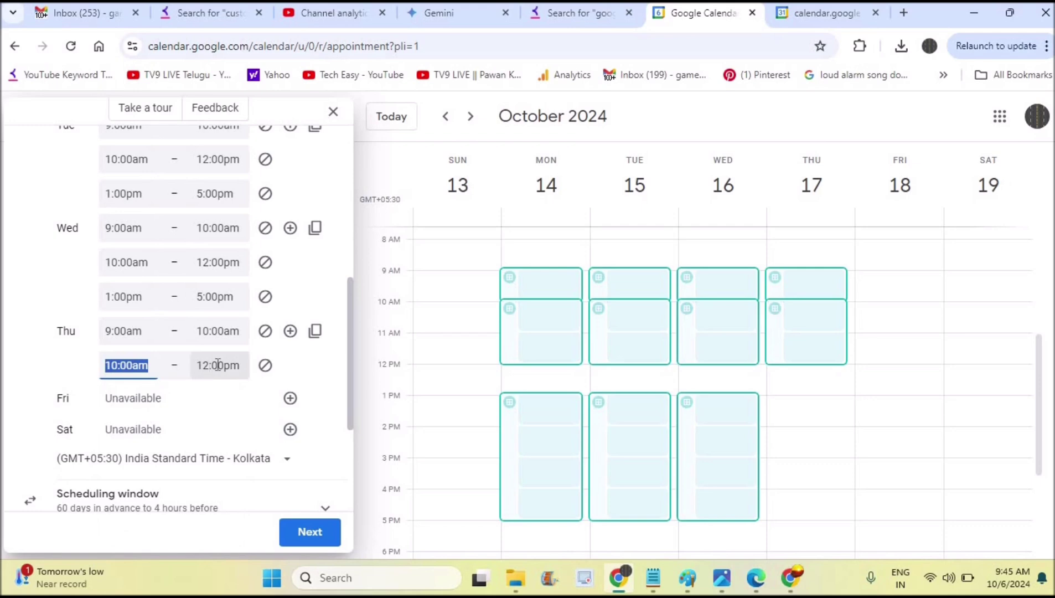
{"action": "left_click", "coordinate": [218, 366]}
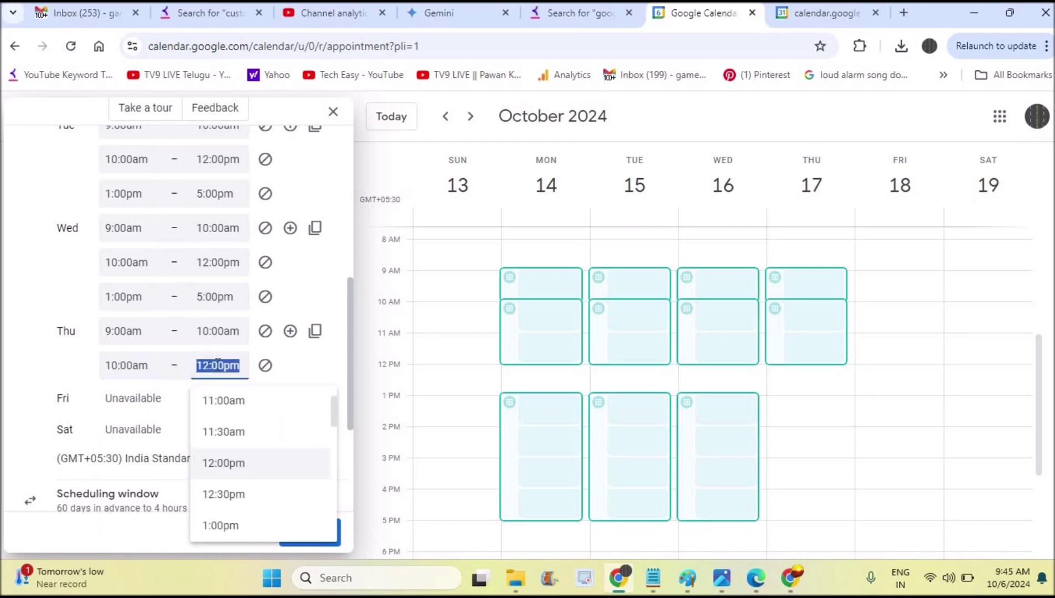
{"action": "left_click", "coordinate": [231, 403]}
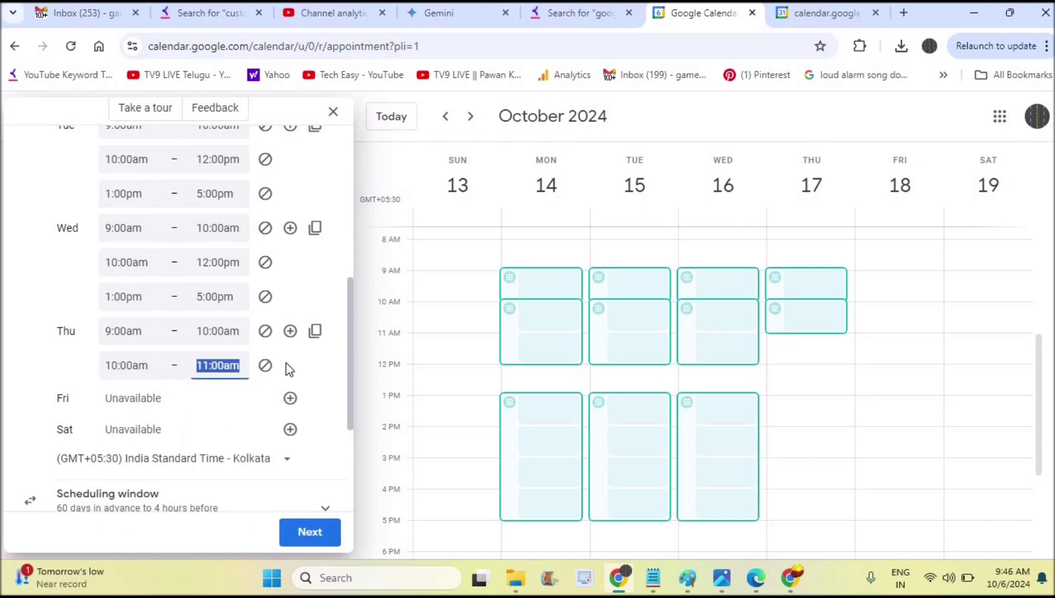
Add a 2:00–5:00pm period to Thursday.
{"action": "left_click", "coordinate": [291, 332]}
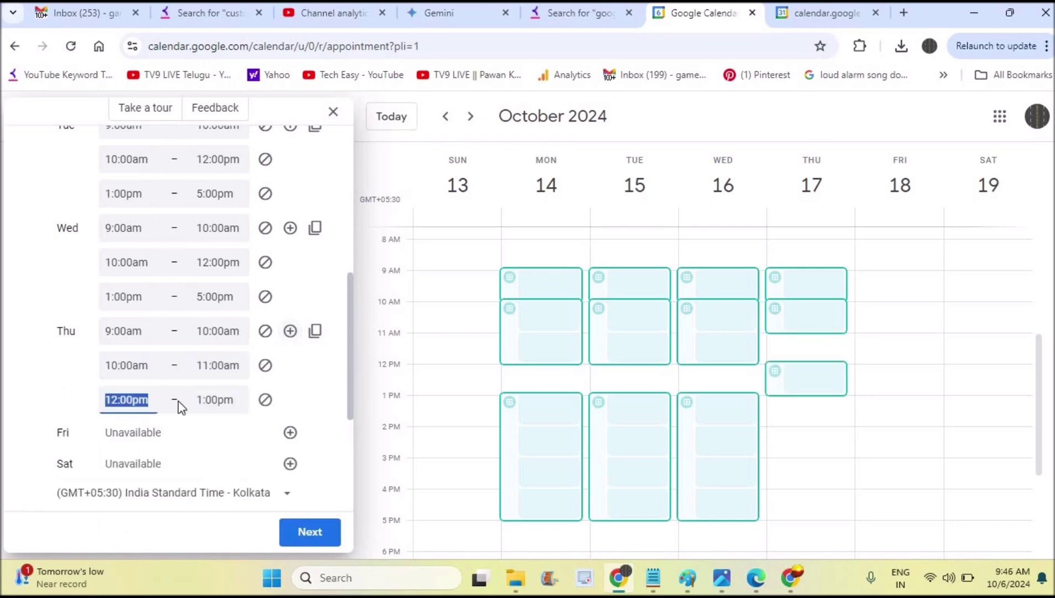
{"action": "left_click", "coordinate": [133, 399]}
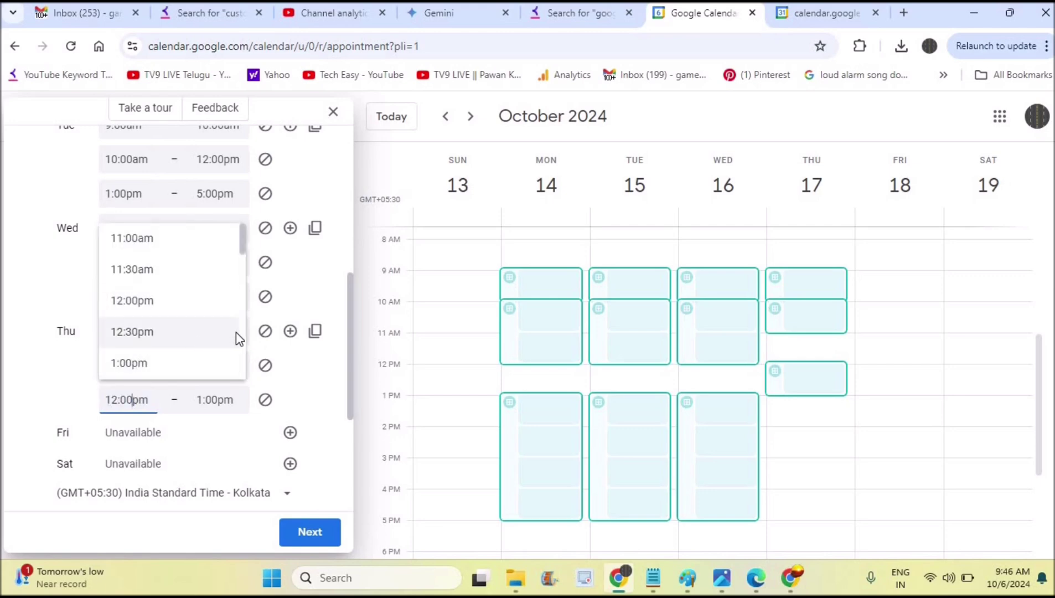
{"action": "scroll", "coordinate": [242, 336], "scroll_direction": "down", "scroll_amount": 2}
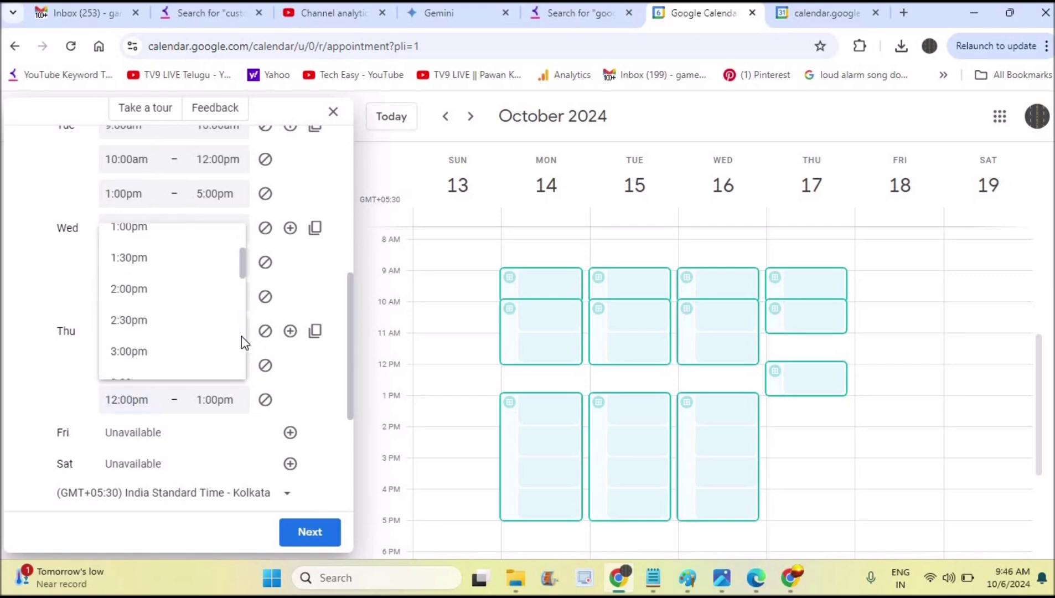
{"action": "left_click", "coordinate": [169, 293]}
{"action": "left_click", "coordinate": [208, 400]}
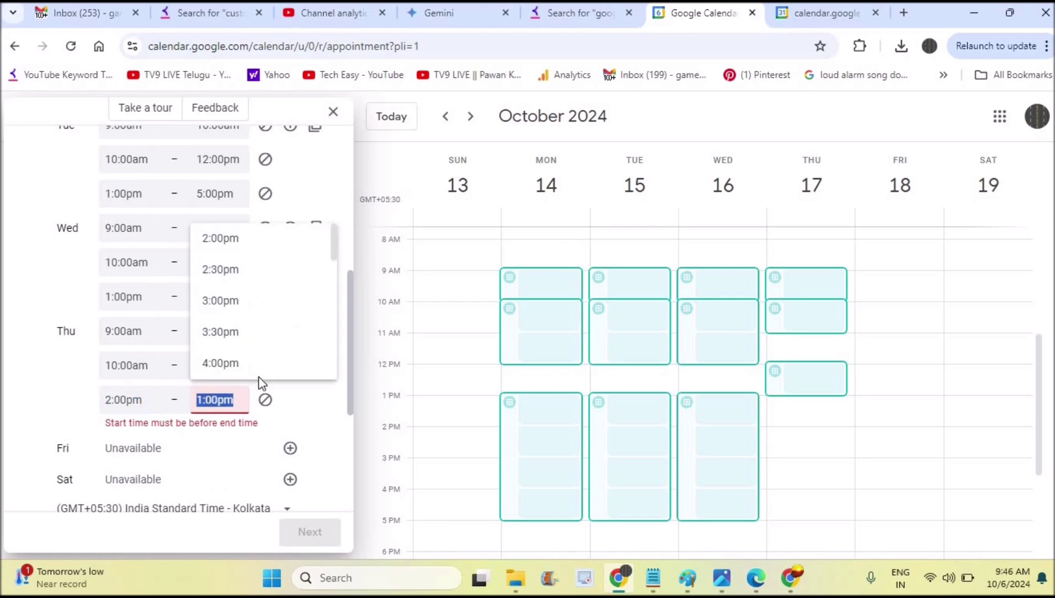
{"action": "scroll", "coordinate": [334, 376], "scroll_direction": "down", "scroll_amount": 2}
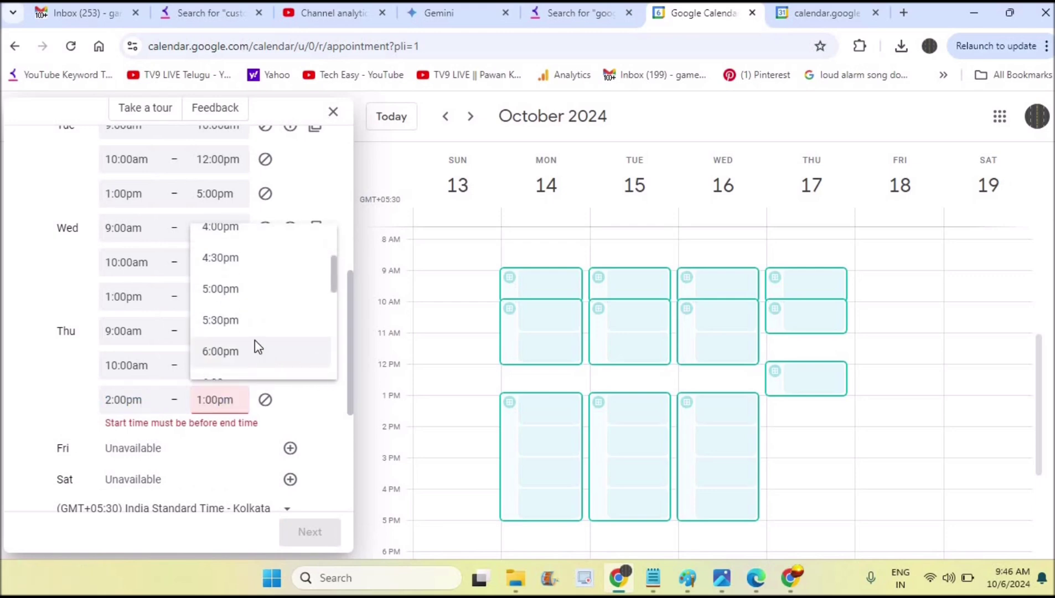
{"action": "left_click", "coordinate": [238, 290]}
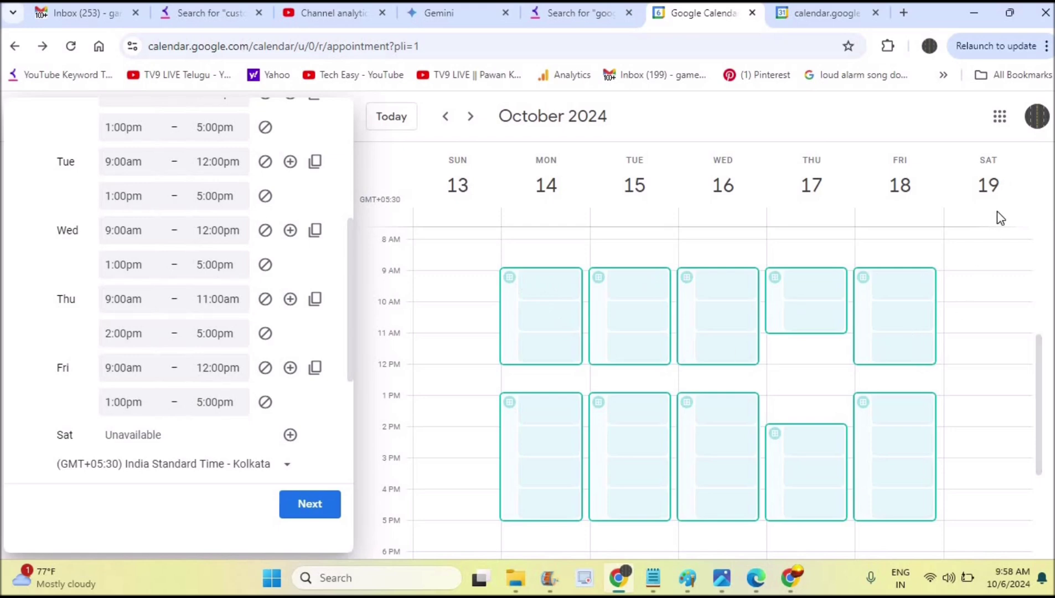
Keep Saturday unavailable all day and expand the scheduling window settings.
{"action": "left_click", "coordinate": [290, 434]}
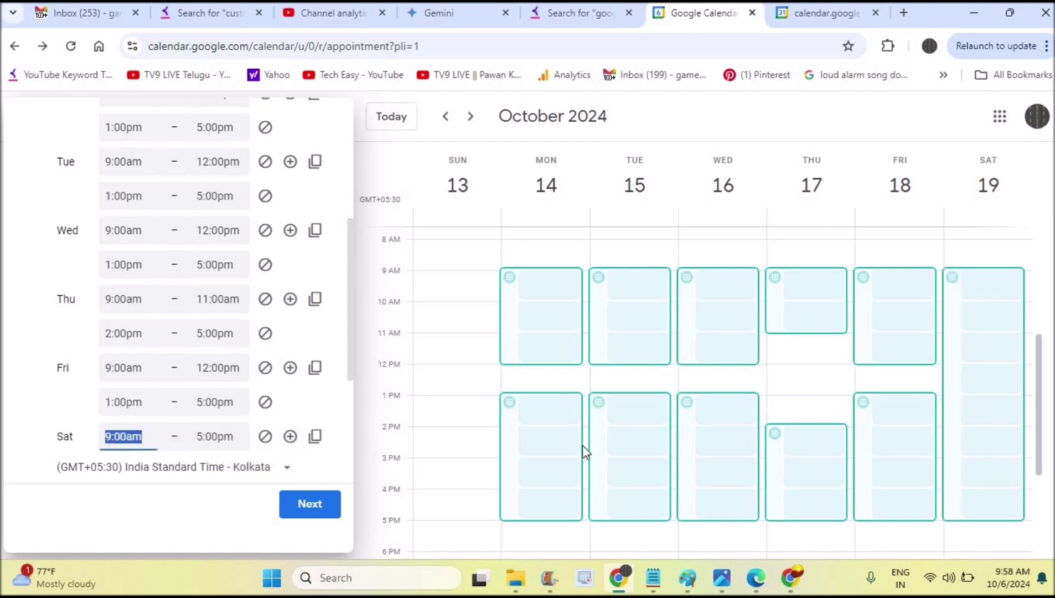
{"action": "left_click", "coordinate": [264, 438]}
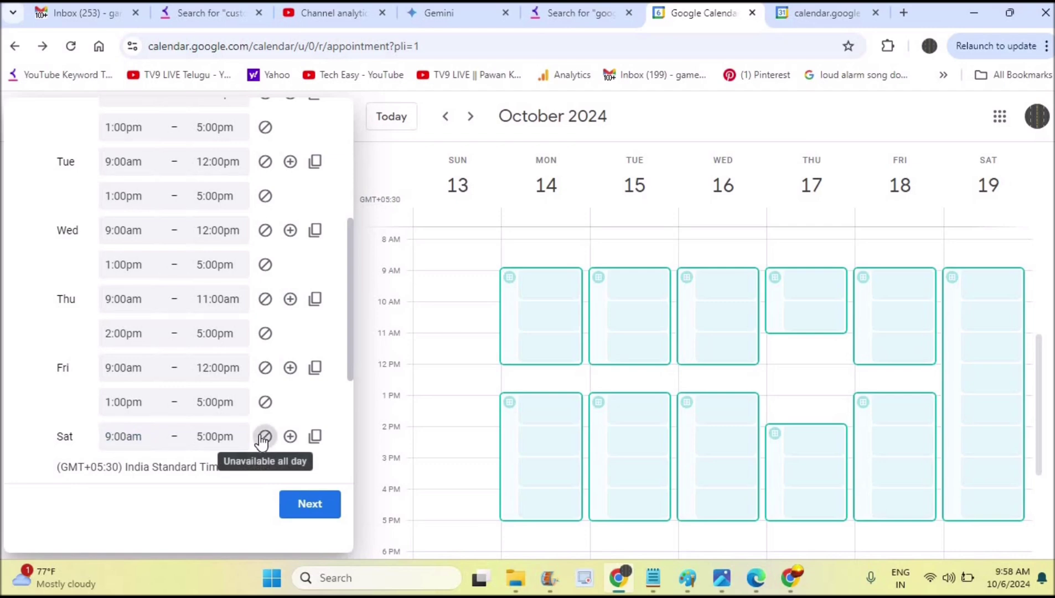
{"action": "left_click", "coordinate": [264, 437]}
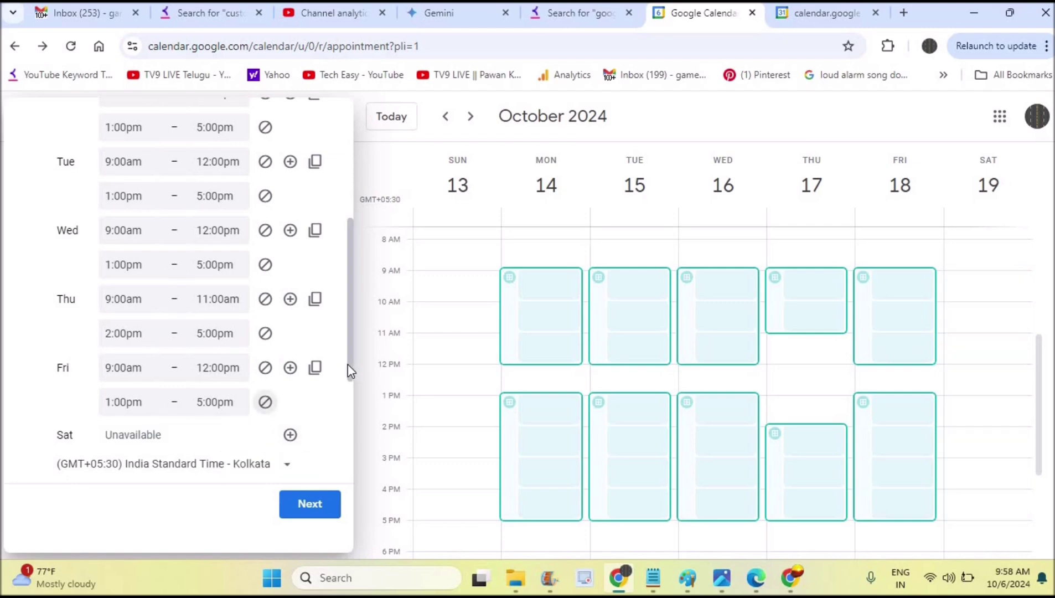
{"action": "left_click_drag", "start_coordinate": [350, 370], "coordinate": [348, 414]}
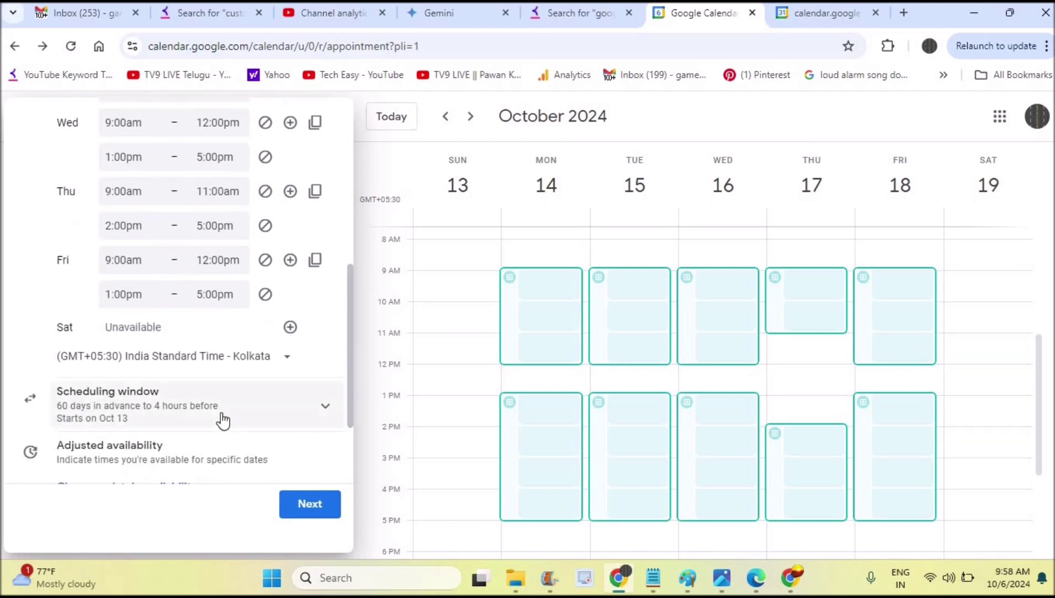
{"action": "left_click", "coordinate": [241, 402]}
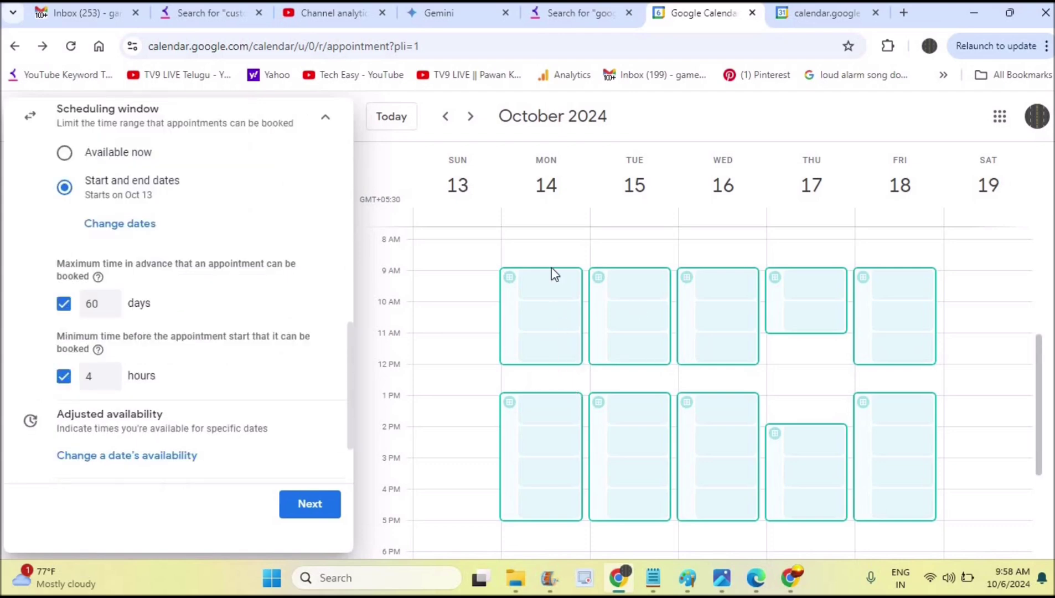
Page the booking preview ahead into 2025, settling on the week of Jan 19–25.
{"action": "left_click", "coordinate": [472, 117]}
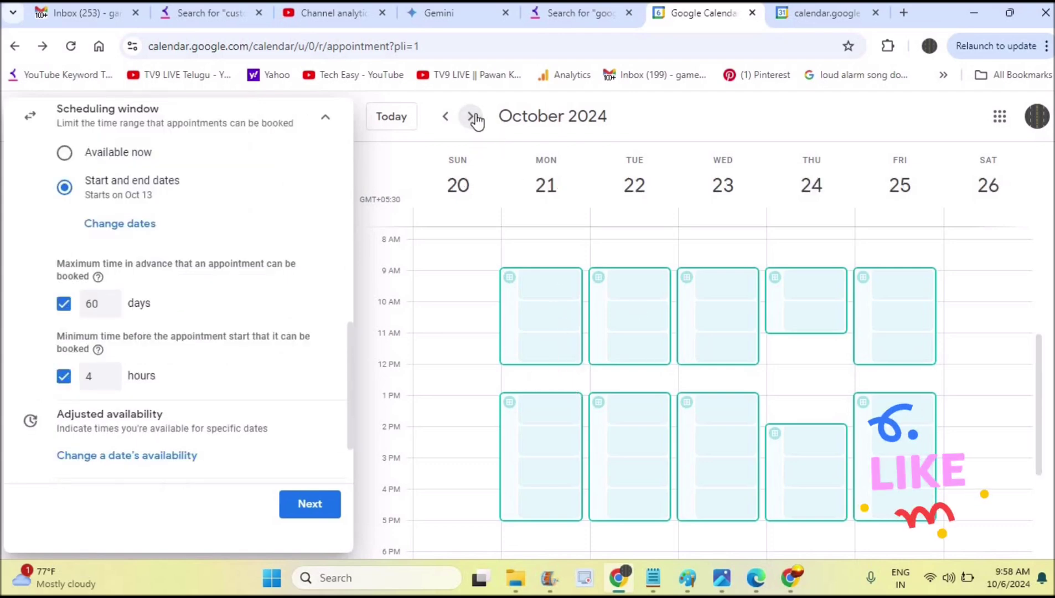
{"action": "left_click", "coordinate": [471, 117]}
{"action": "left_click", "coordinate": [471, 117]}
{"action": "left_click", "coordinate": [471, 117]}
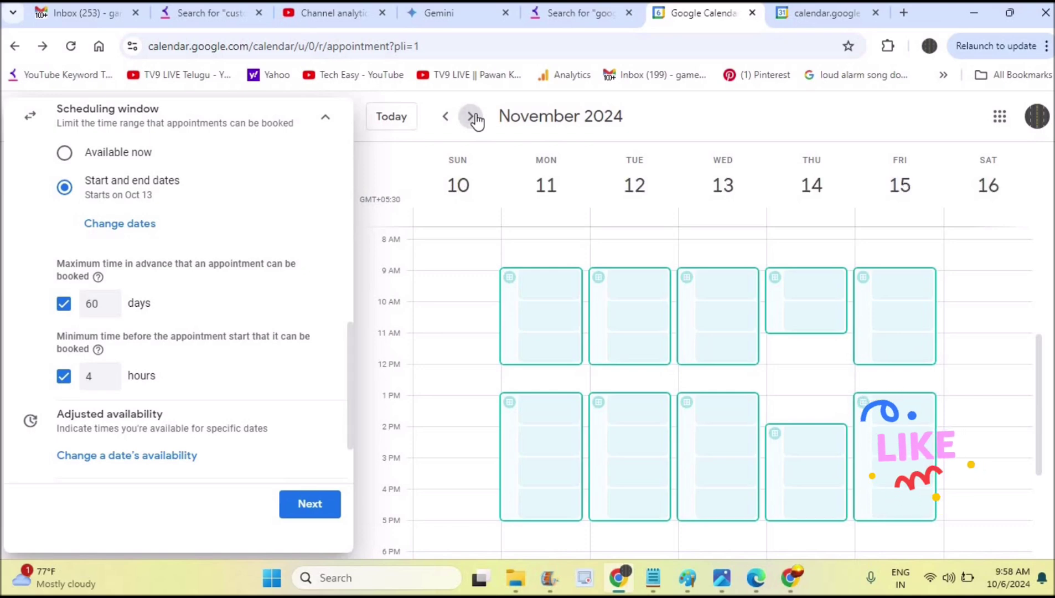
{"action": "left_click", "coordinate": [471, 117]}
{"action": "left_click", "coordinate": [472, 117]}
{"action": "left_click", "coordinate": [471, 117]}
{"action": "left_click", "coordinate": [472, 117]}
{"action": "left_click", "coordinate": [471, 117]}
{"action": "left_click", "coordinate": [471, 117]}
{"action": "left_click", "coordinate": [471, 116]}
{"action": "left_click", "coordinate": [471, 117]}
{"action": "left_click", "coordinate": [472, 116]}
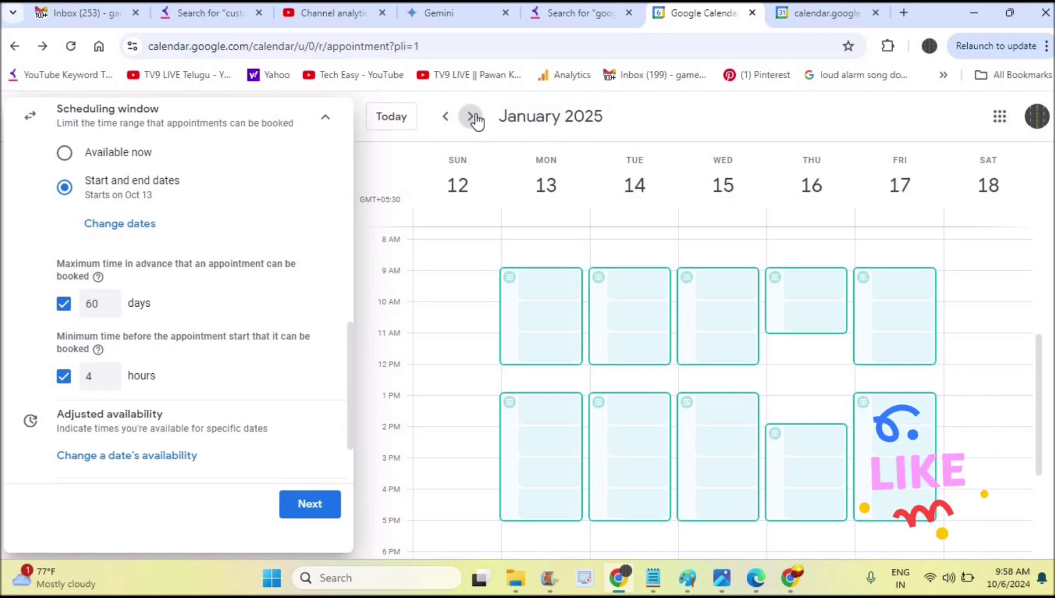
{"action": "left_click", "coordinate": [472, 117]}
{"action": "left_click", "coordinate": [471, 117]}
{"action": "left_click", "coordinate": [471, 117]}
{"action": "left_click", "coordinate": [471, 117]}
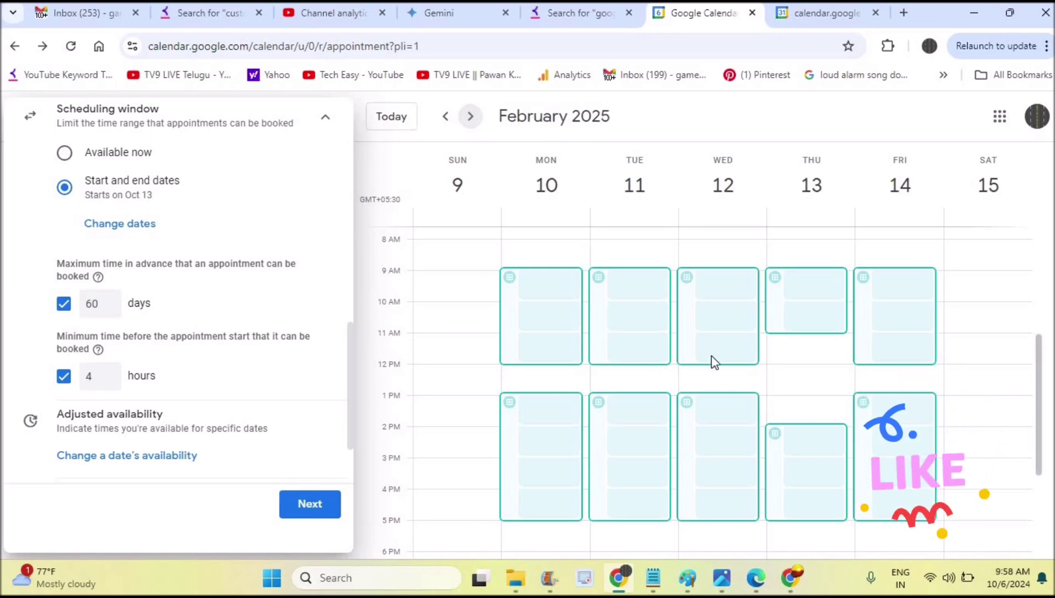
{"action": "left_click", "coordinate": [445, 117]}
{"action": "left_click", "coordinate": [446, 116]}
{"action": "left_click", "coordinate": [445, 116]}
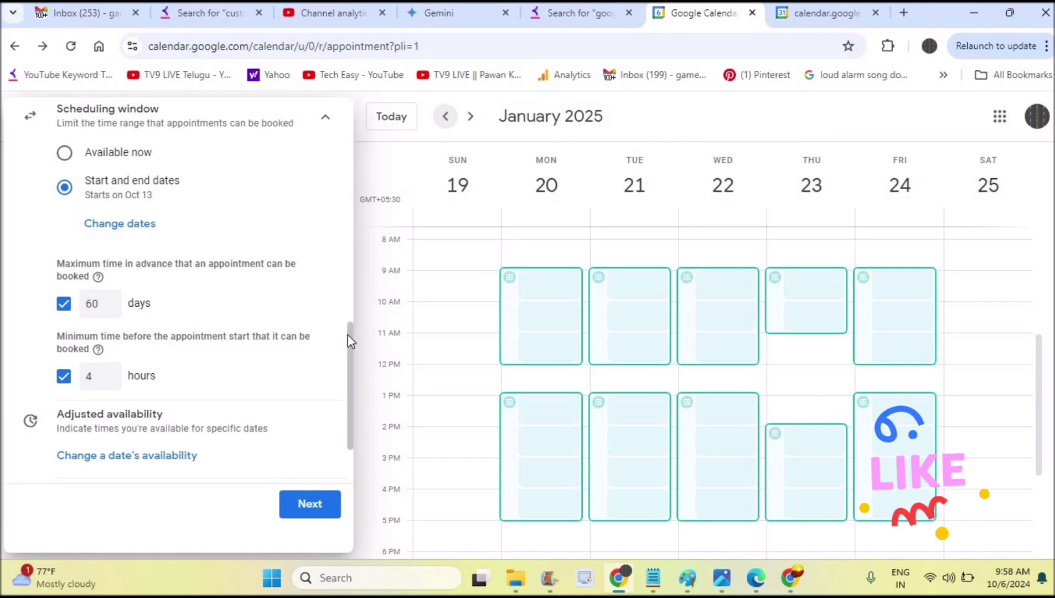
{"action": "left_click_drag", "start_coordinate": [350, 330], "coordinate": [342, 151]}
Keep availability on Repeat weekly and bring the preview back to Oct 13–19, 2024.
{"action": "left_click", "coordinate": [113, 194]}
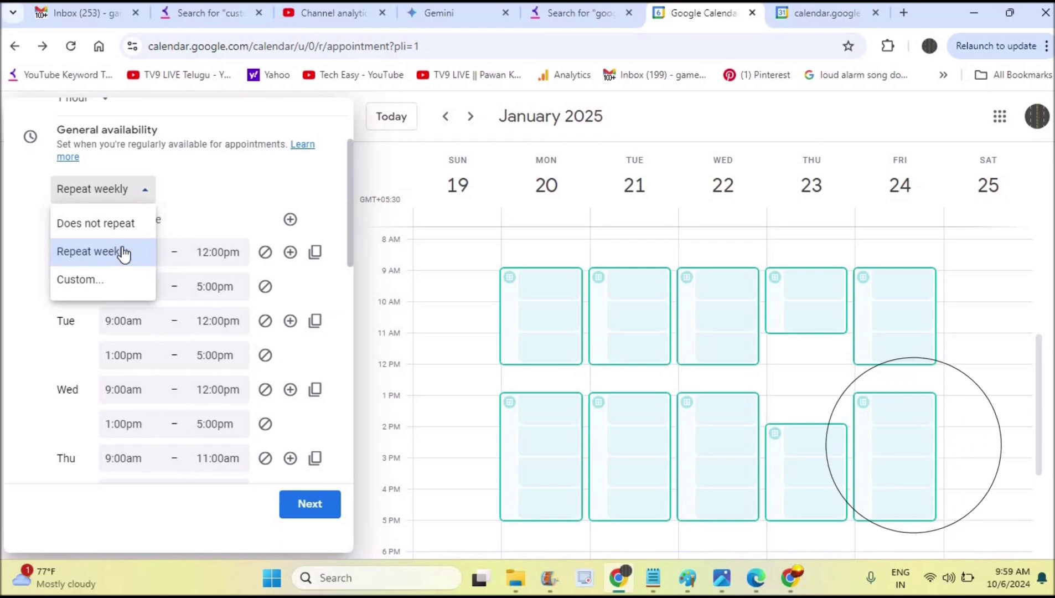
{"action": "left_click", "coordinate": [285, 197]}
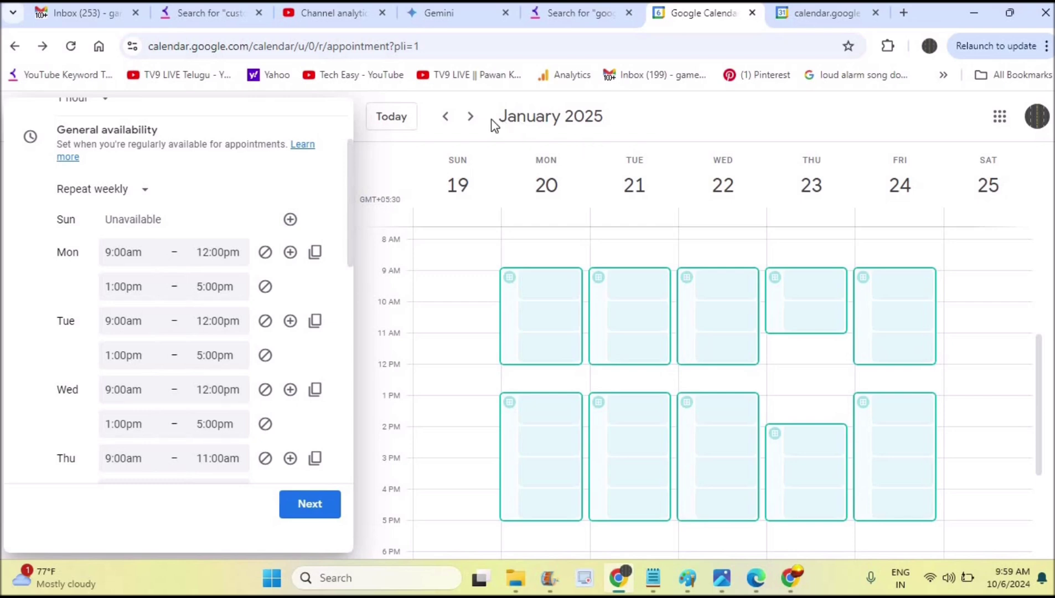
{"action": "left_click", "coordinate": [401, 126]}
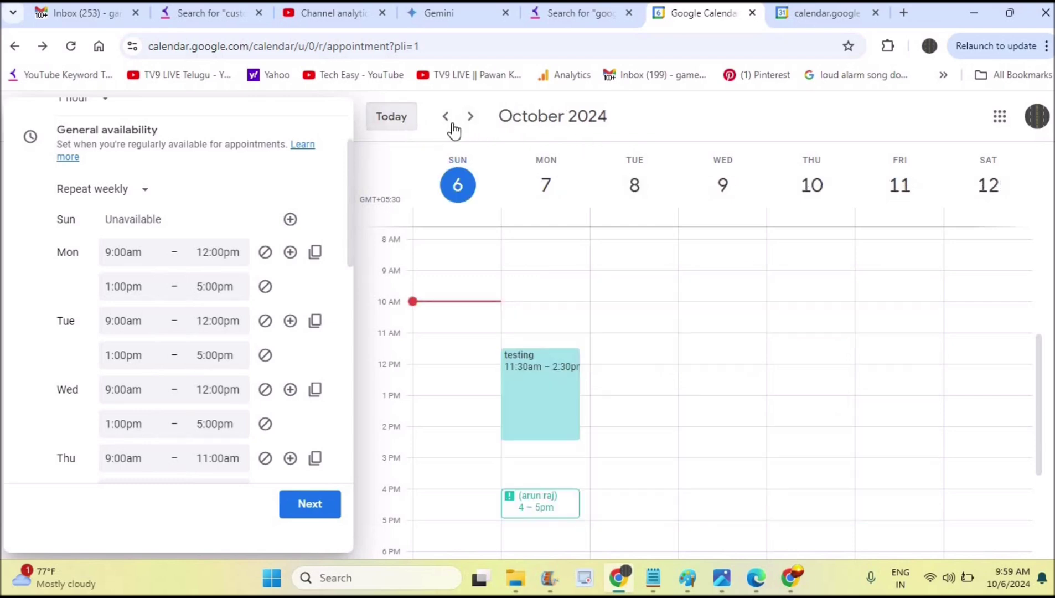
{"action": "left_click", "coordinate": [469, 126]}
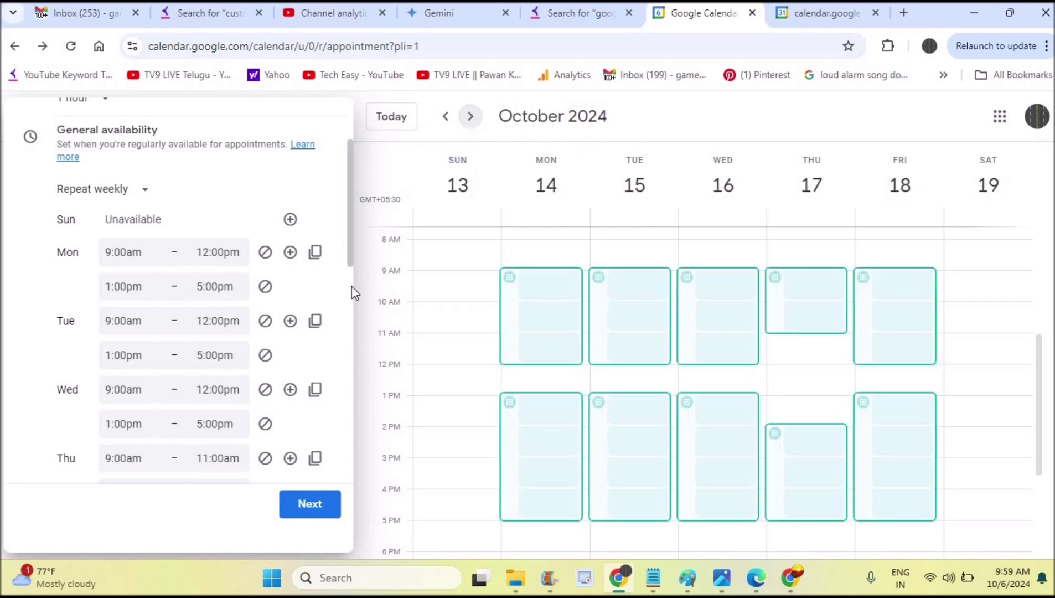
{"action": "left_click_drag", "start_coordinate": [349, 260], "coordinate": [348, 385]}
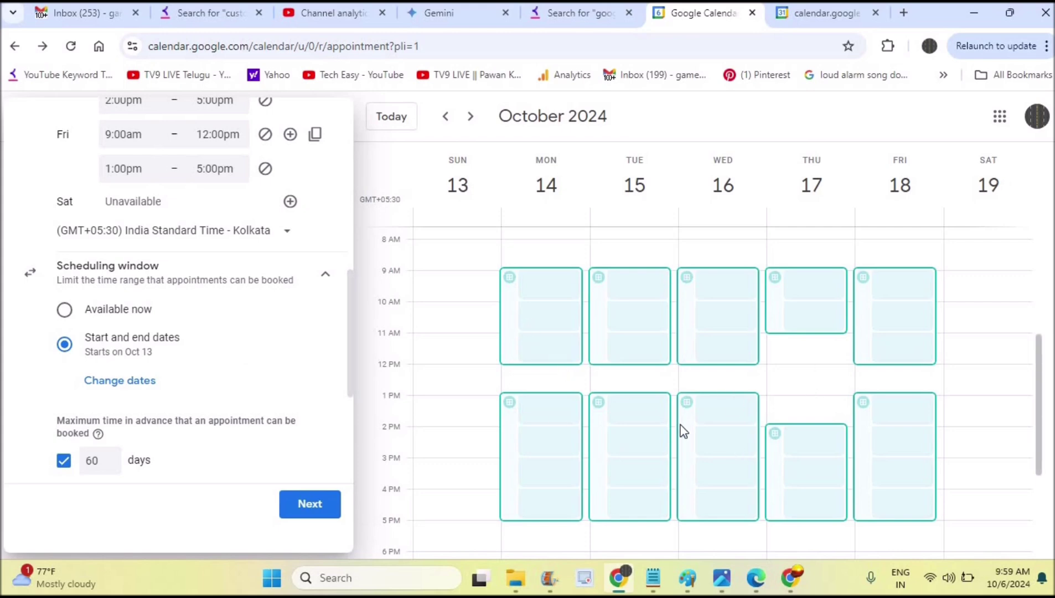
Give the scheduling window an end date of December 6, 2024.
{"action": "left_click", "coordinate": [146, 380]}
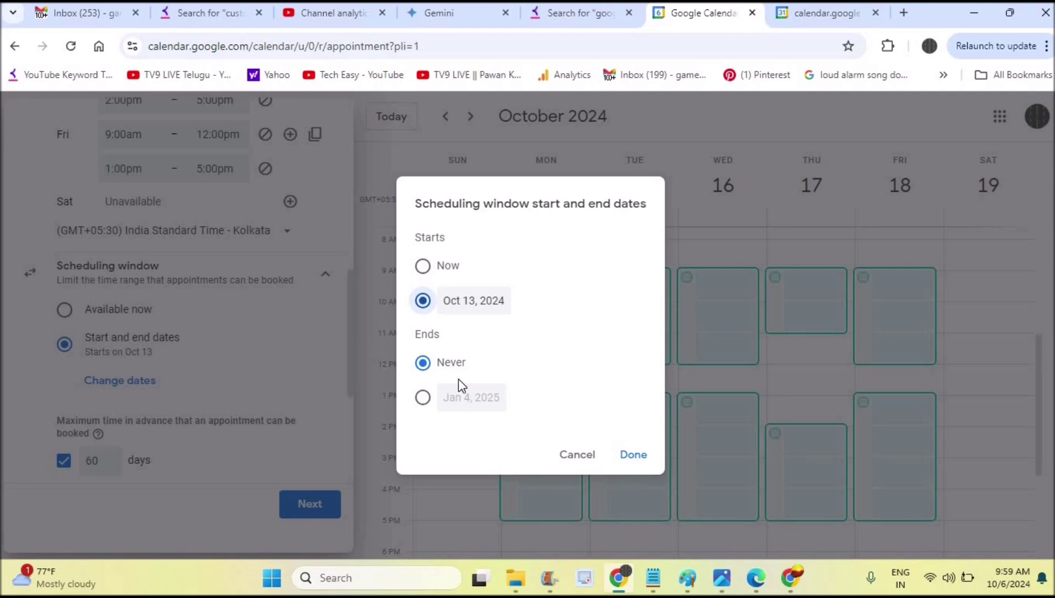
{"action": "left_click", "coordinate": [422, 399]}
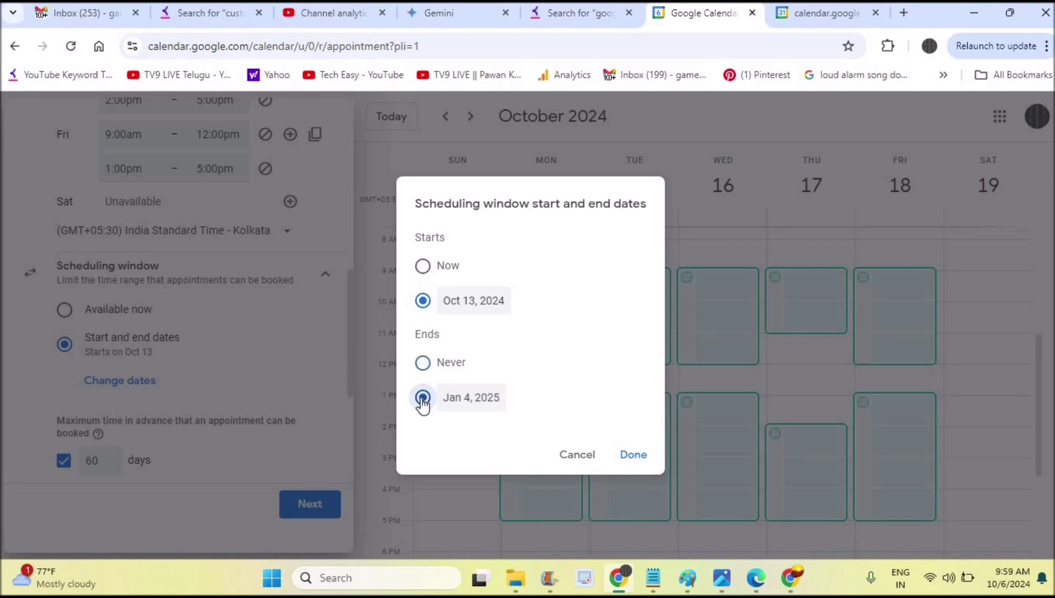
{"action": "left_click", "coordinate": [472, 397]}
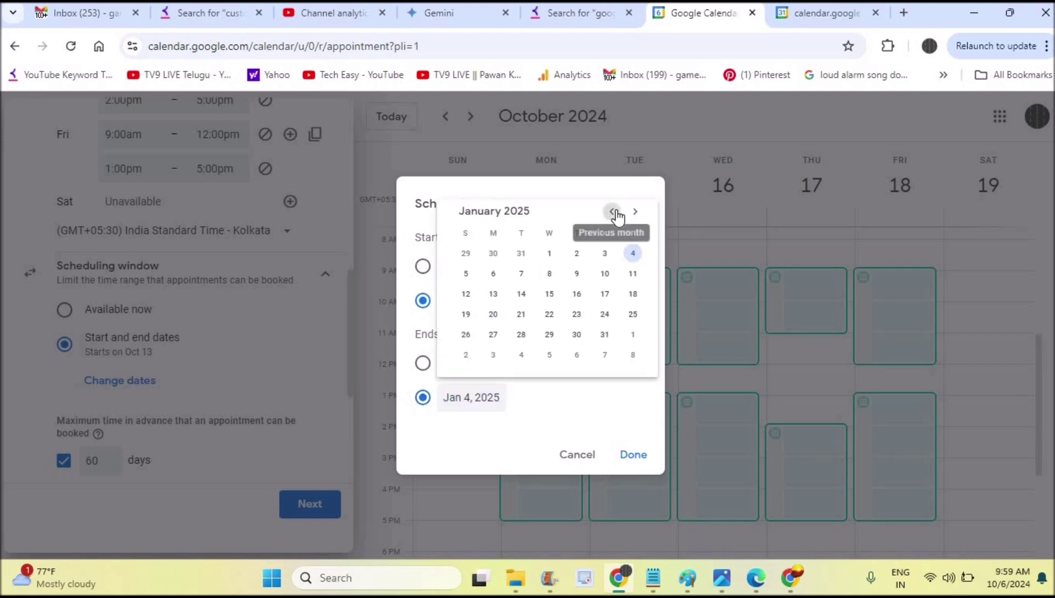
{"action": "left_click", "coordinate": [611, 211]}
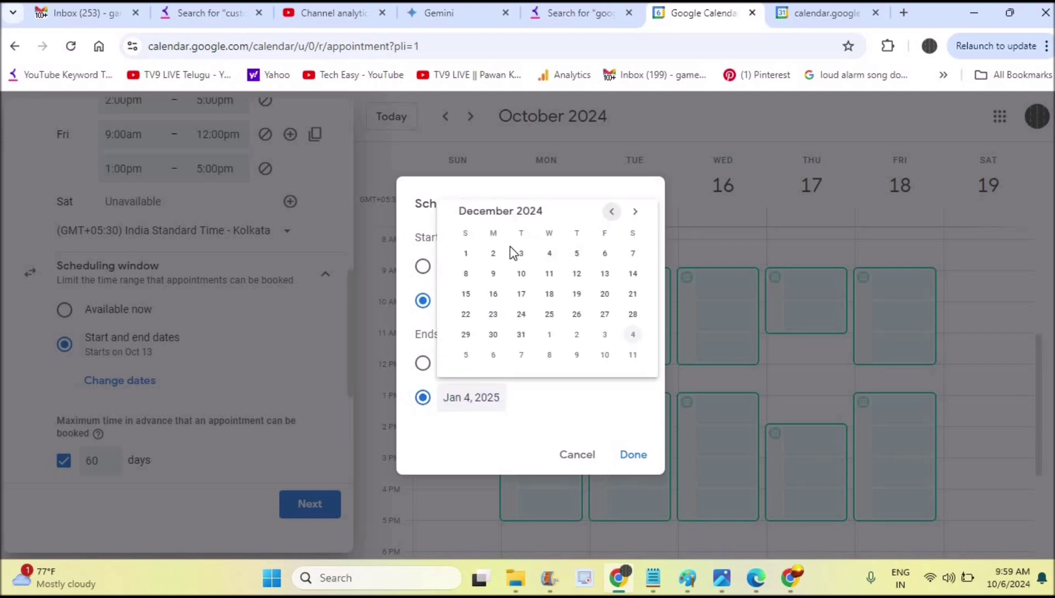
{"action": "left_click", "coordinate": [606, 254]}
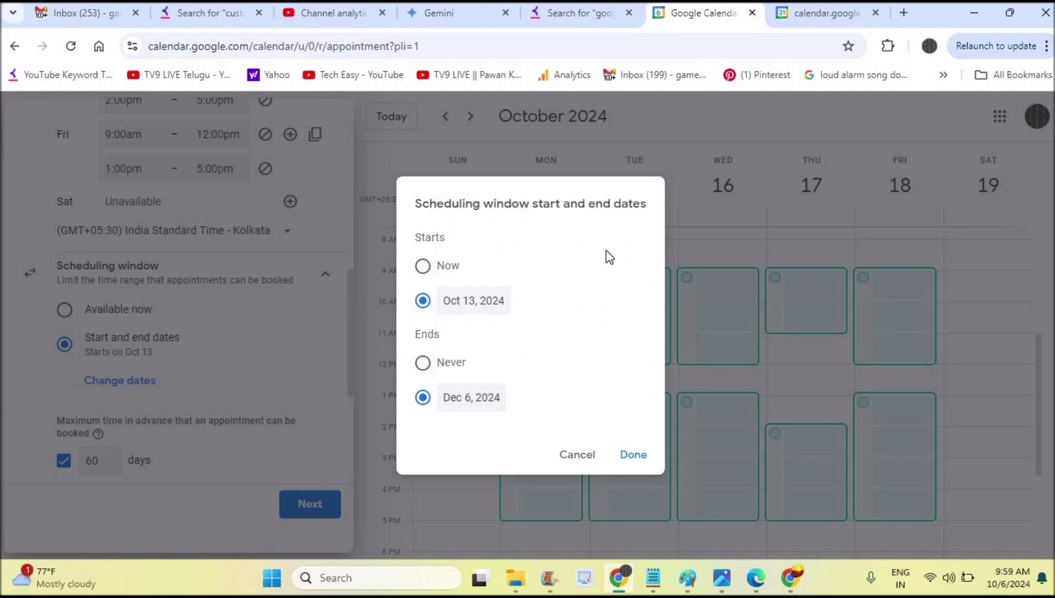
{"action": "left_click", "coordinate": [633, 455]}
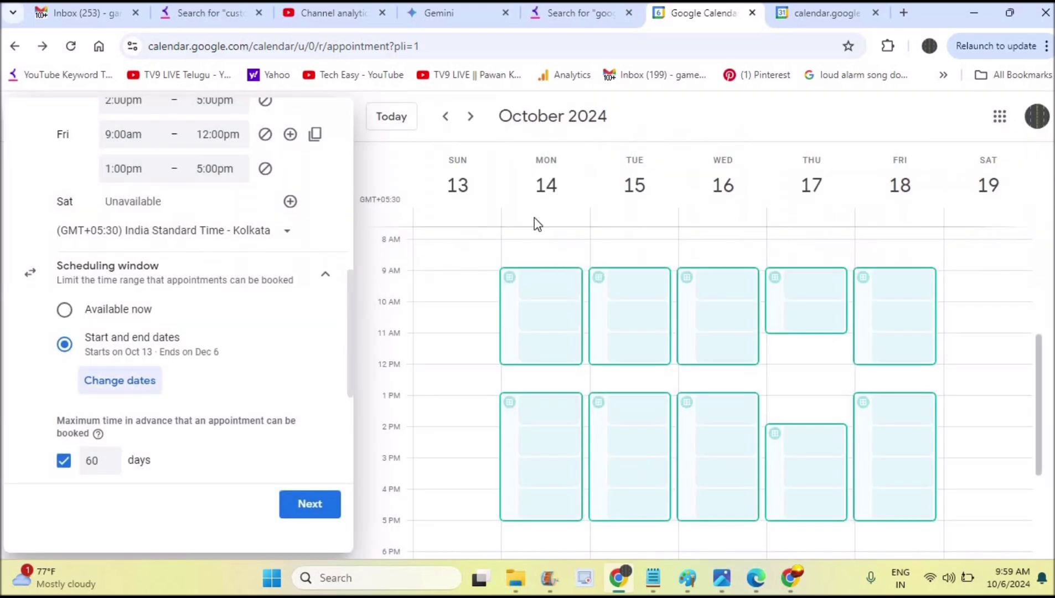
{"action": "left_click", "coordinate": [470, 116]}
{"action": "left_click", "coordinate": [470, 116]}
{"action": "left_click", "coordinate": [470, 116]}
{"action": "left_click", "coordinate": [470, 116]}
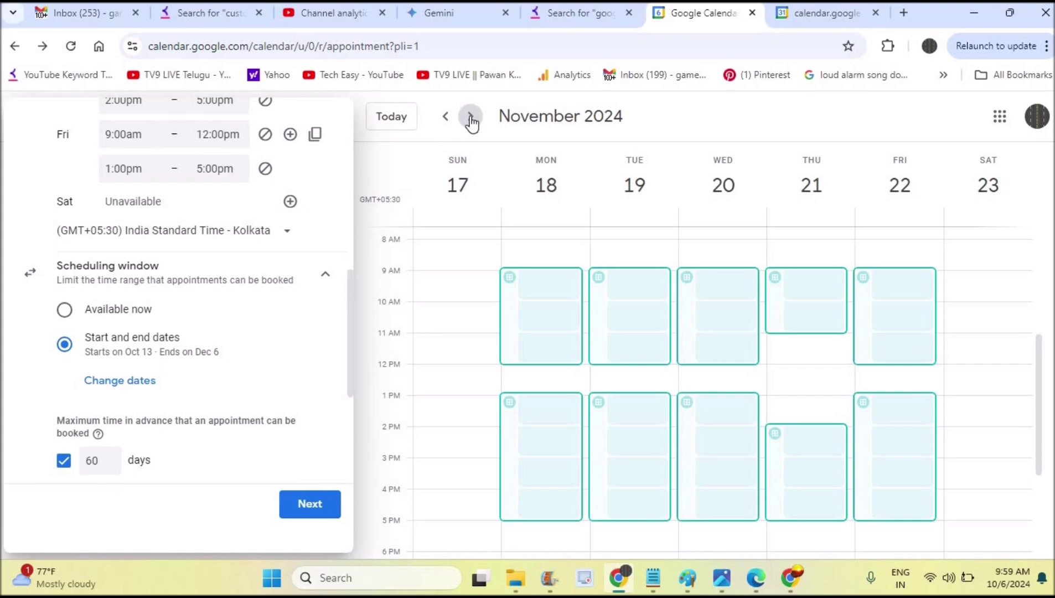
{"action": "left_click", "coordinate": [470, 117]}
{"action": "left_click", "coordinate": [470, 117]}
{"action": "left_click", "coordinate": [470, 116]}
{"action": "left_click", "coordinate": [470, 116]}
{"action": "left_click", "coordinate": [471, 116]}
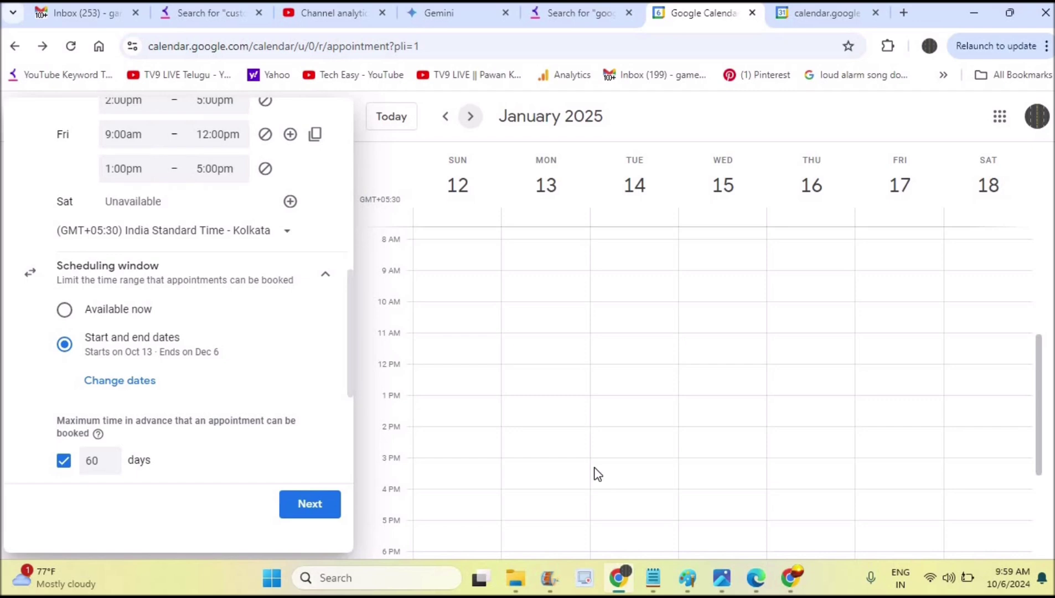
{"action": "triple_click", "coordinate": [444, 117]}
{"action": "triple_click", "coordinate": [444, 118]}
{"action": "triple_click", "coordinate": [444, 117]}
{"action": "double_click", "coordinate": [444, 117]}
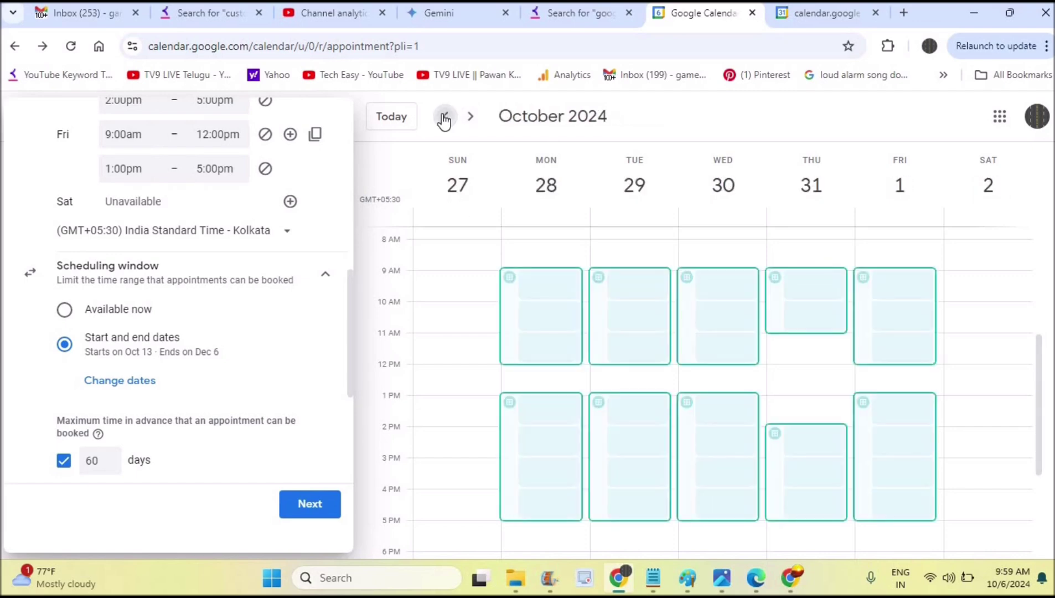
{"action": "triple_click", "coordinate": [444, 118]}
{"action": "left_click", "coordinate": [444, 117]}
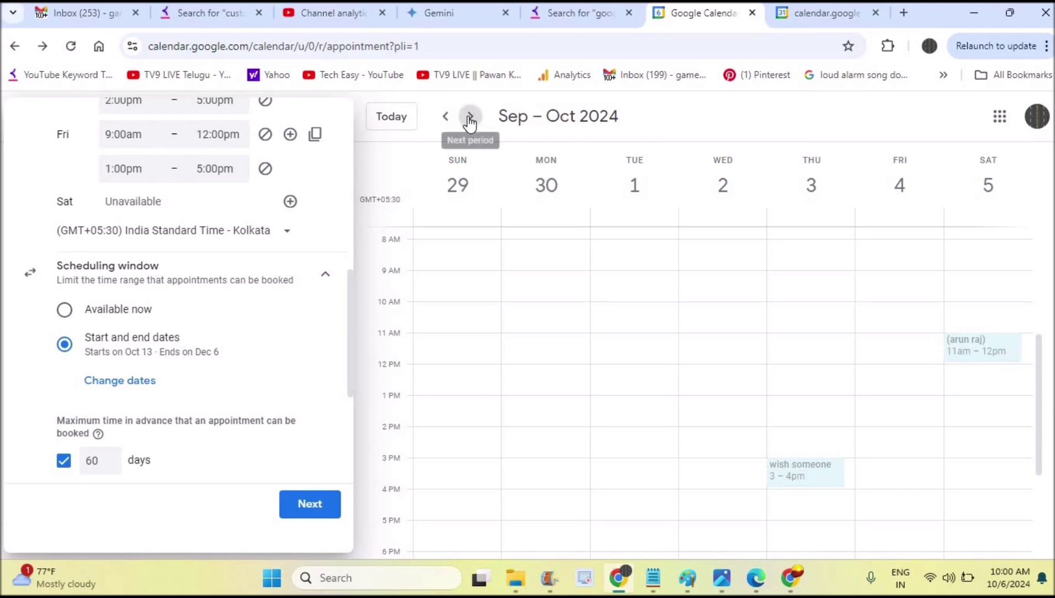
{"action": "left_click", "coordinate": [470, 117]}
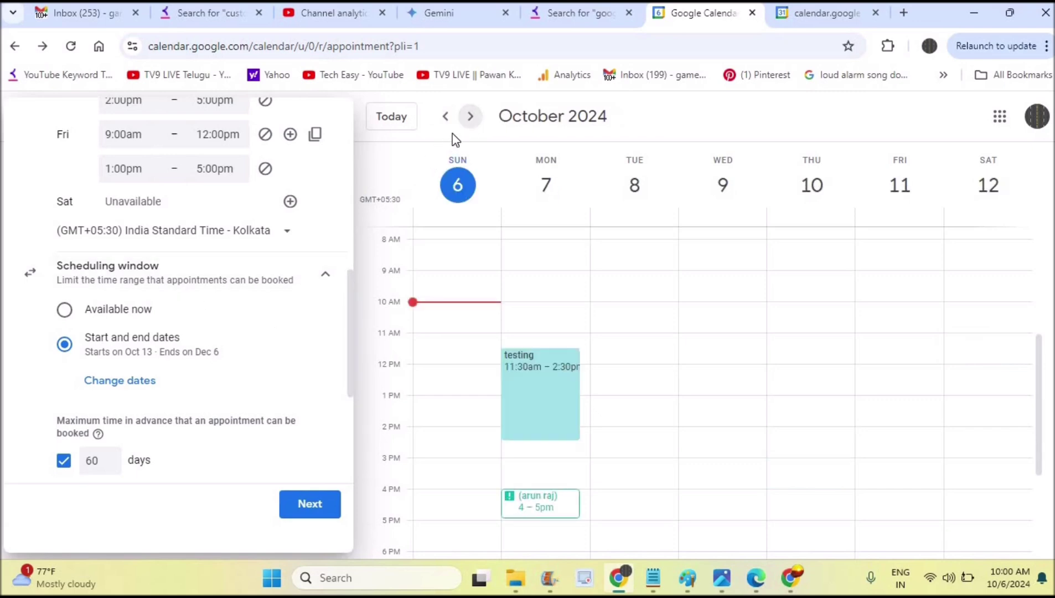
{"action": "left_click", "coordinate": [469, 117]}
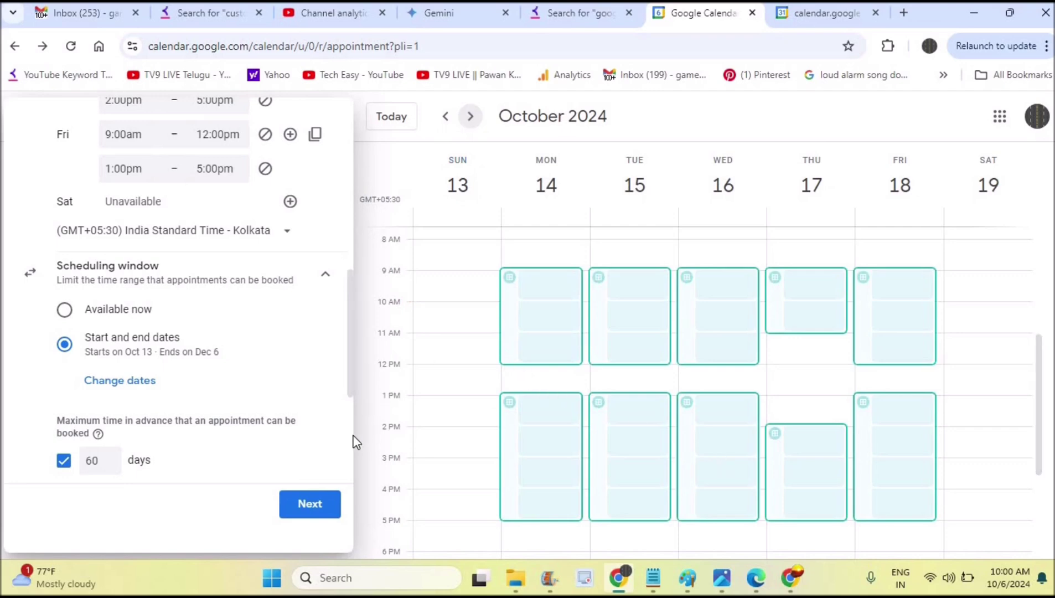
Advance the appointment slot preview to the Oct 27–Nov 2 week.
{"action": "scroll", "coordinate": [351, 443], "scroll_direction": "down", "scroll_amount": 4}
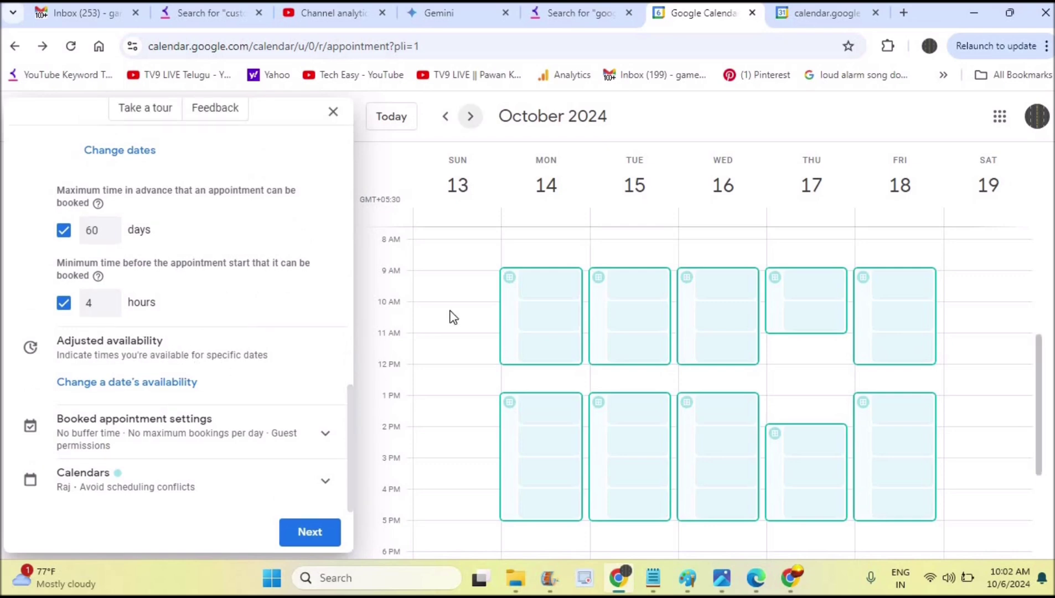
{"action": "left_click", "coordinate": [469, 118]}
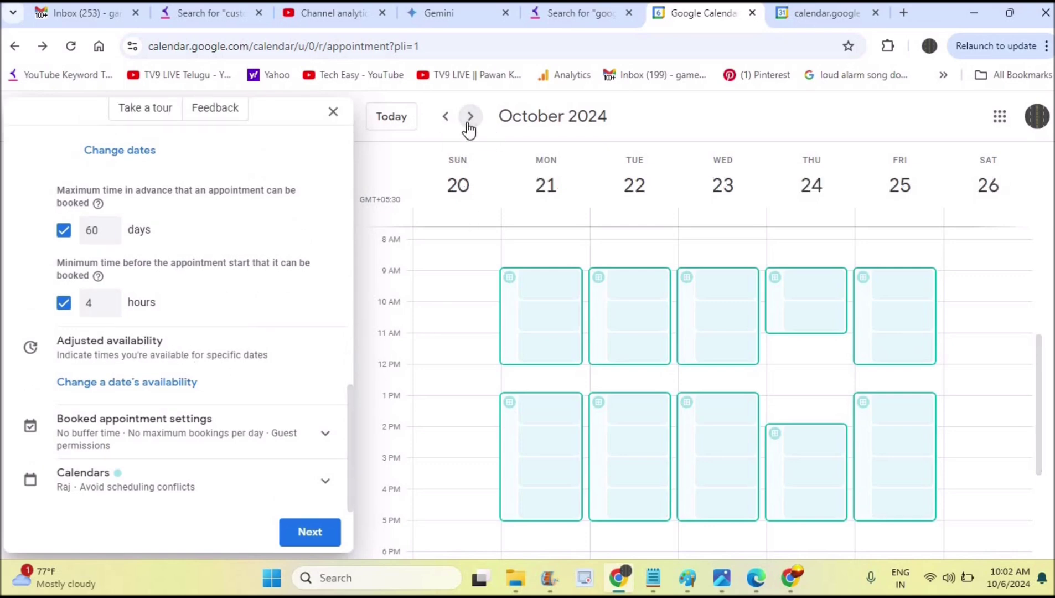
{"action": "left_click", "coordinate": [471, 117]}
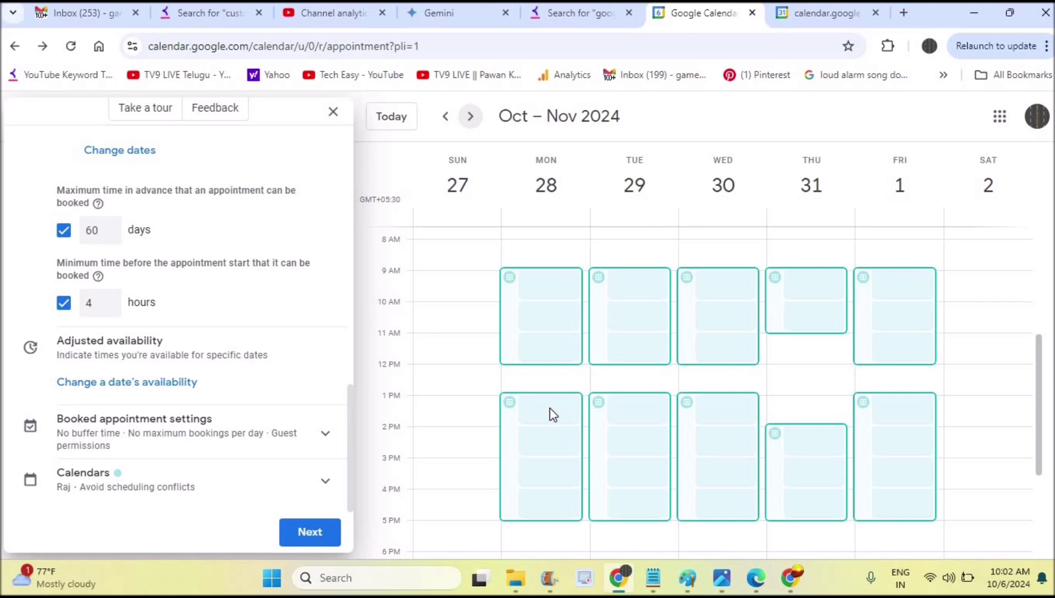
Add an adjusted availability for Oct 28, 2024, removing its morning hours and marking it Unavailable.
{"action": "left_click", "coordinate": [143, 382]}
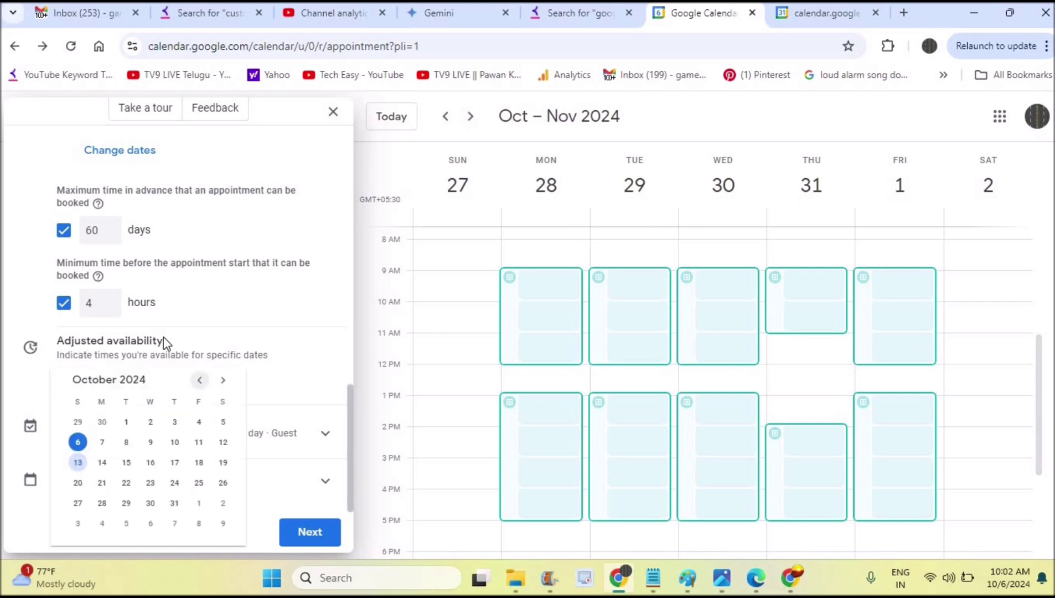
{"action": "left_click", "coordinate": [221, 381]}
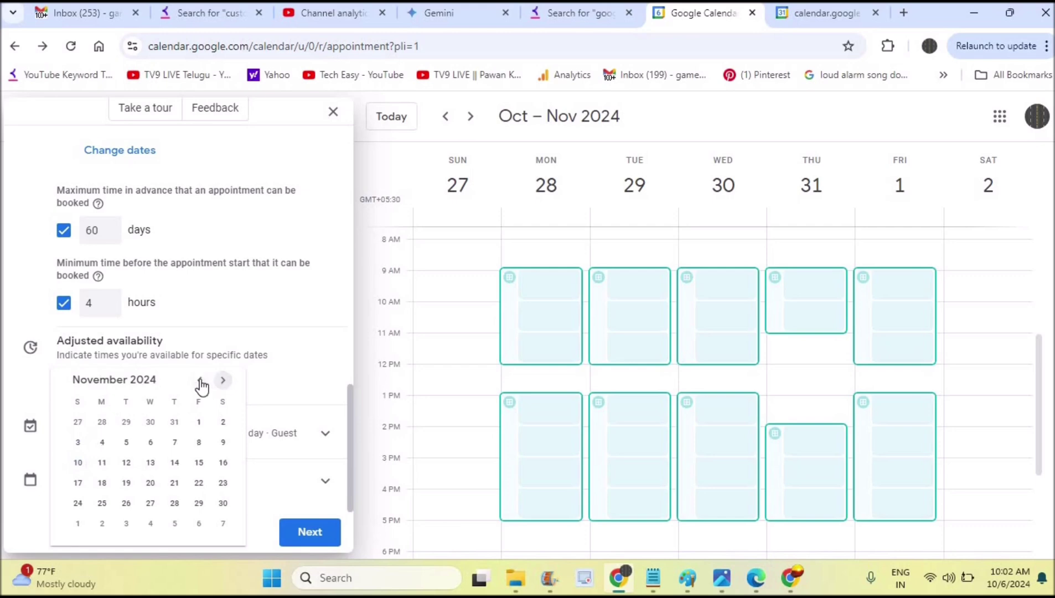
{"action": "left_click", "coordinate": [200, 380]}
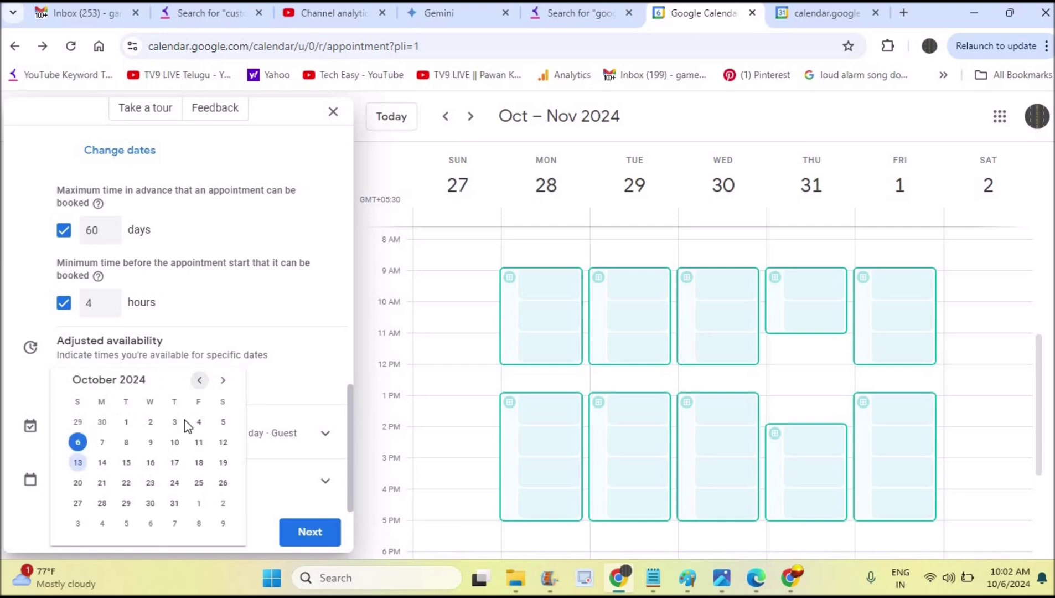
{"action": "left_click", "coordinate": [102, 502]}
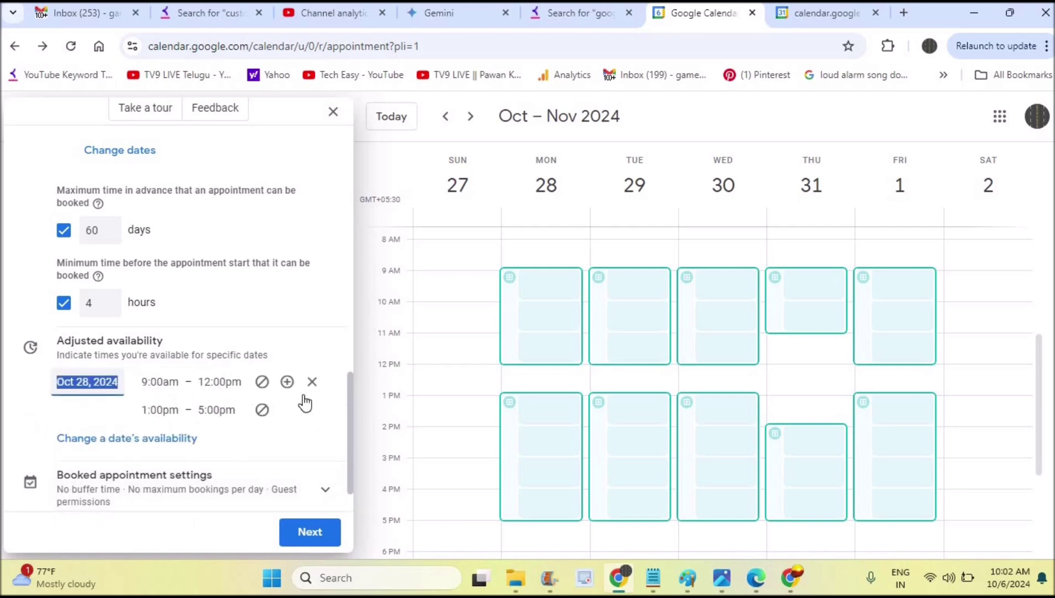
{"action": "left_click", "coordinate": [264, 385]}
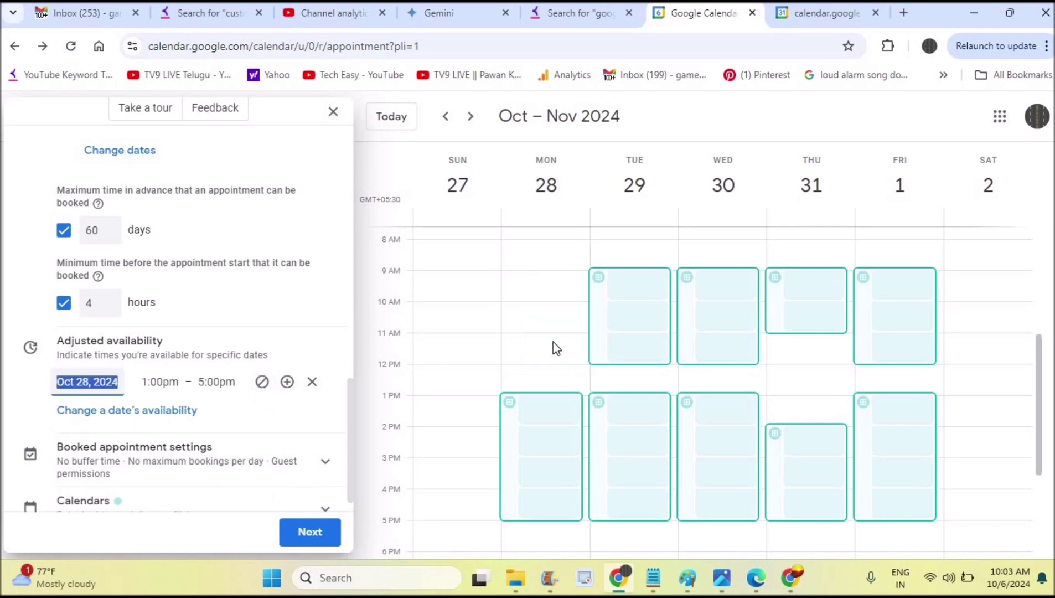
{"action": "left_click", "coordinate": [262, 384]}
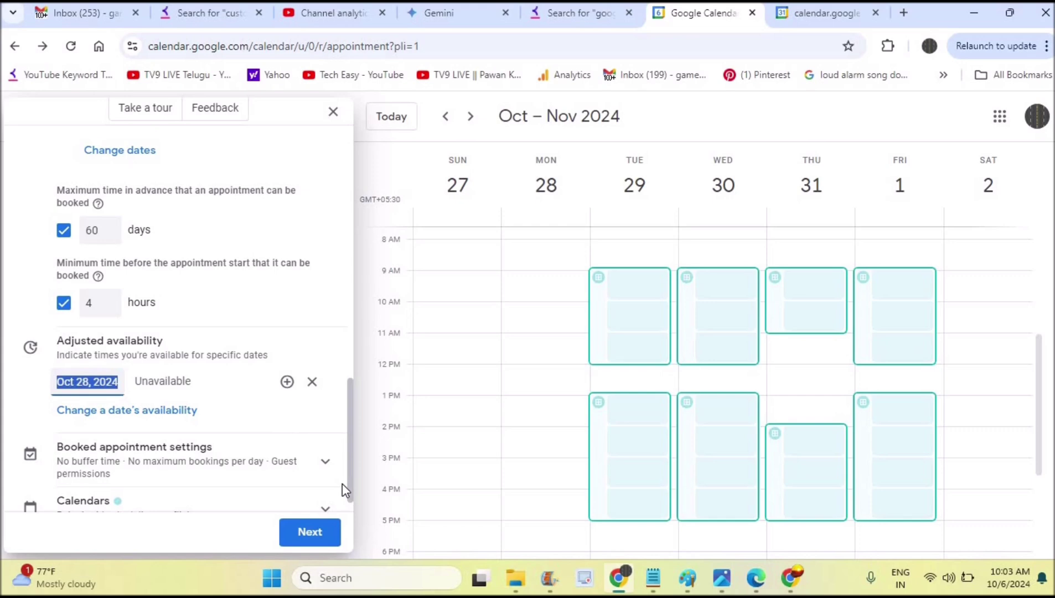
Expand booked appointment settings, leaving the maximum bookings per day limit turned off.
{"action": "left_click", "coordinate": [239, 458]}
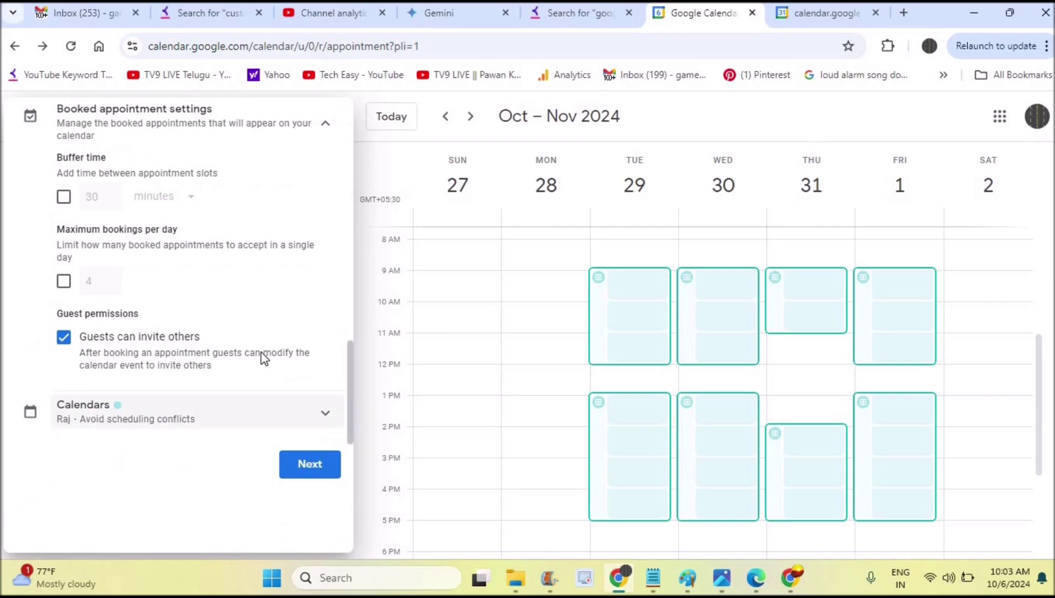
{"action": "left_click", "coordinate": [63, 282]}
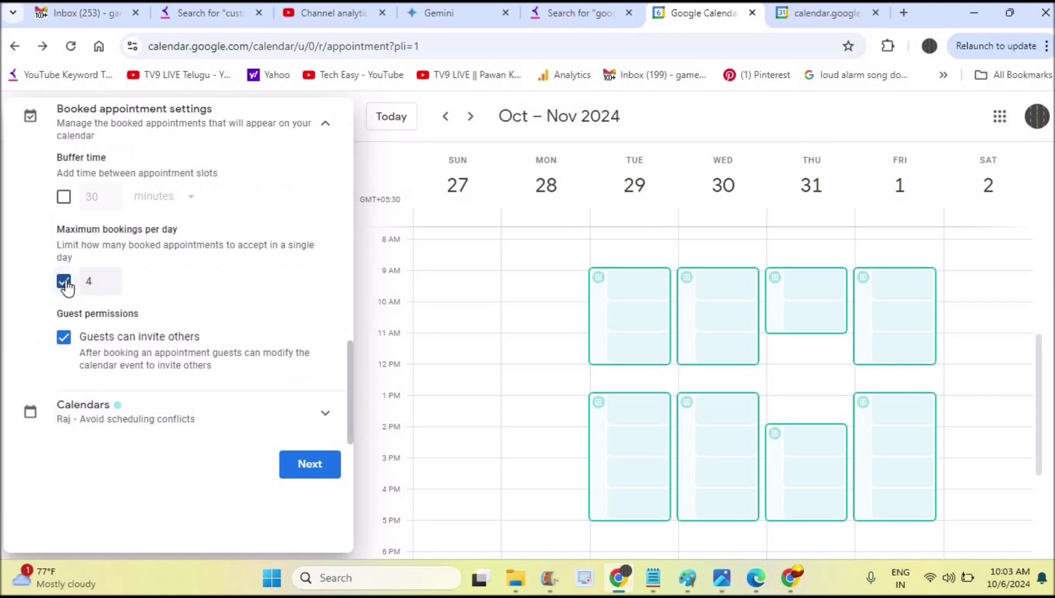
{"action": "left_click", "coordinate": [98, 282]}
{"action": "left_click", "coordinate": [64, 281]}
Expand calendar availability settings, review the Oct 6–19 weeks, and continue to booking page settings.
{"action": "left_click", "coordinate": [291, 419]}
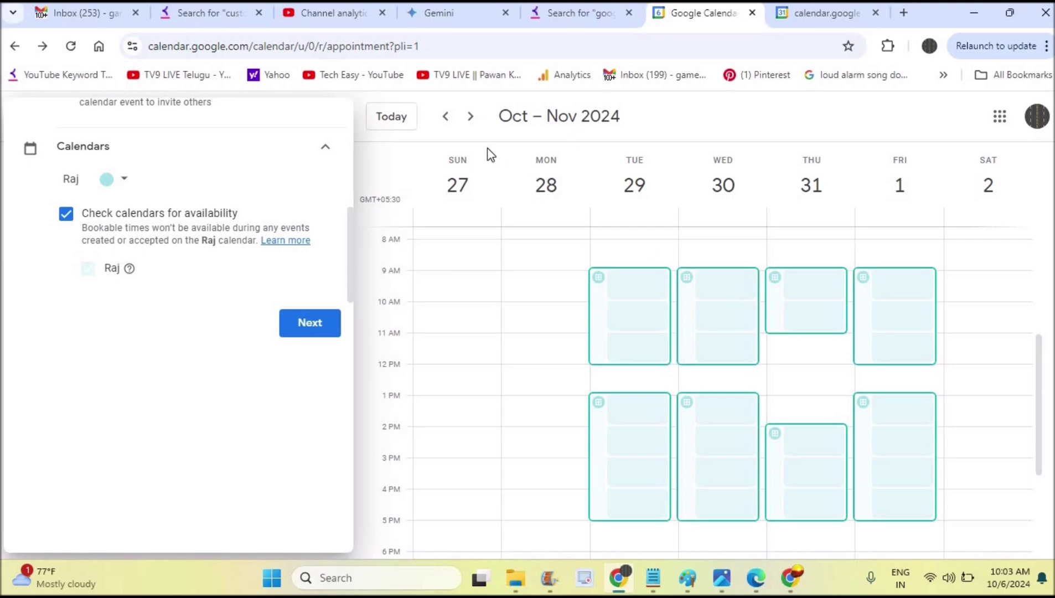
{"action": "left_click", "coordinate": [446, 118]}
{"action": "left_click", "coordinate": [445, 119]}
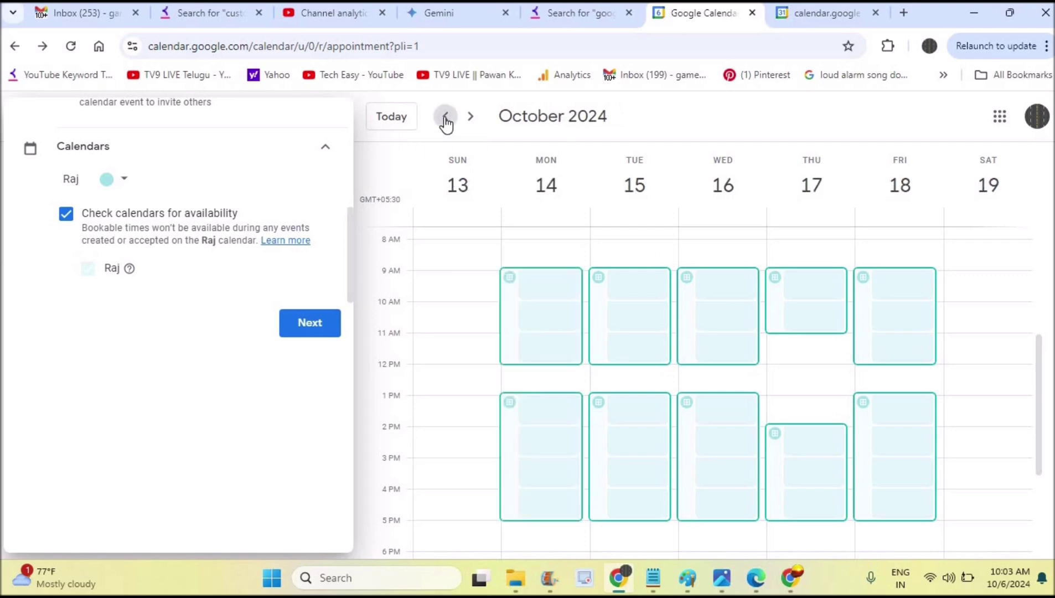
{"action": "left_click", "coordinate": [446, 118]}
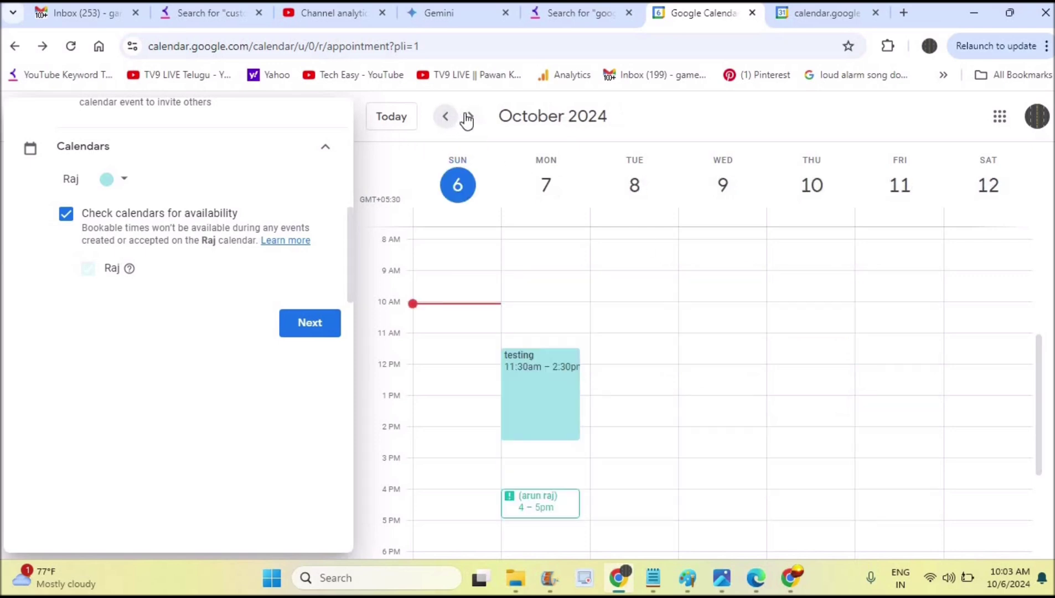
{"action": "left_click", "coordinate": [470, 118]}
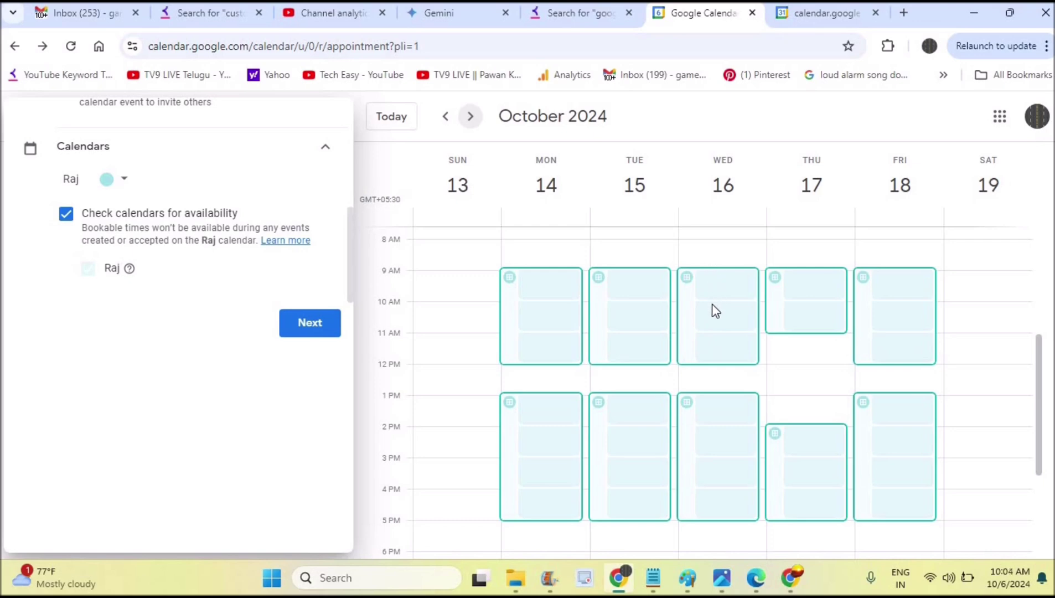
{"action": "left_click", "coordinate": [308, 331]}
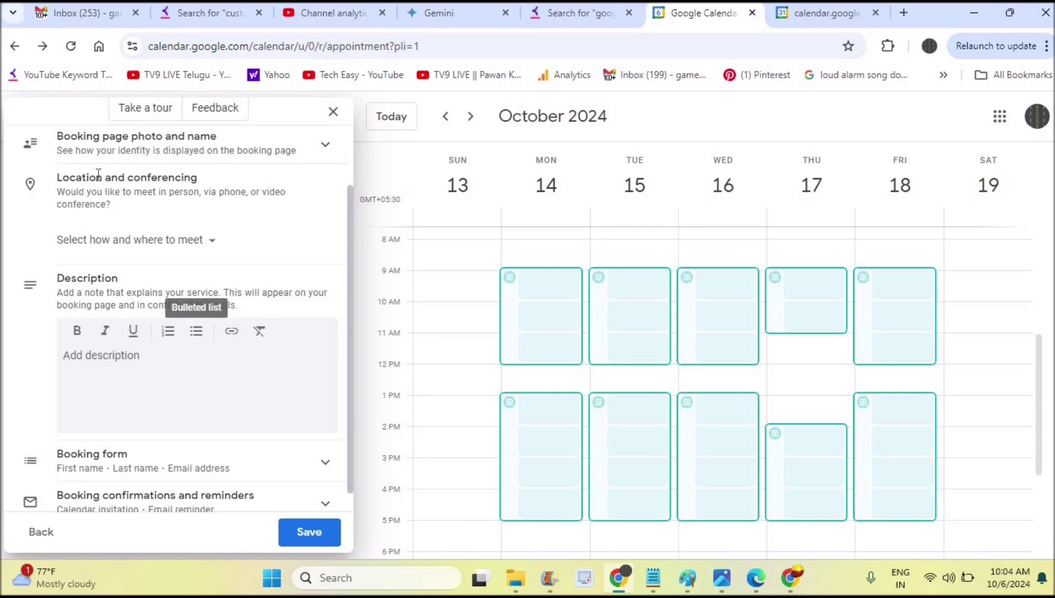
Expand booking page photo and name, check the Google Account photo and name page, then return.
{"action": "left_click", "coordinate": [318, 145]}
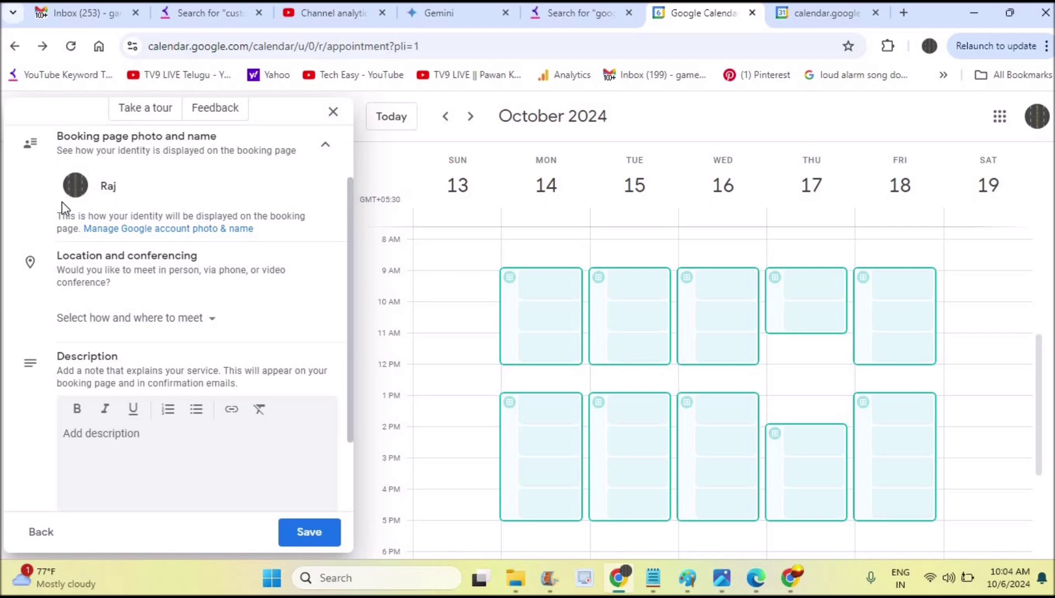
{"action": "left_click", "coordinate": [114, 233]}
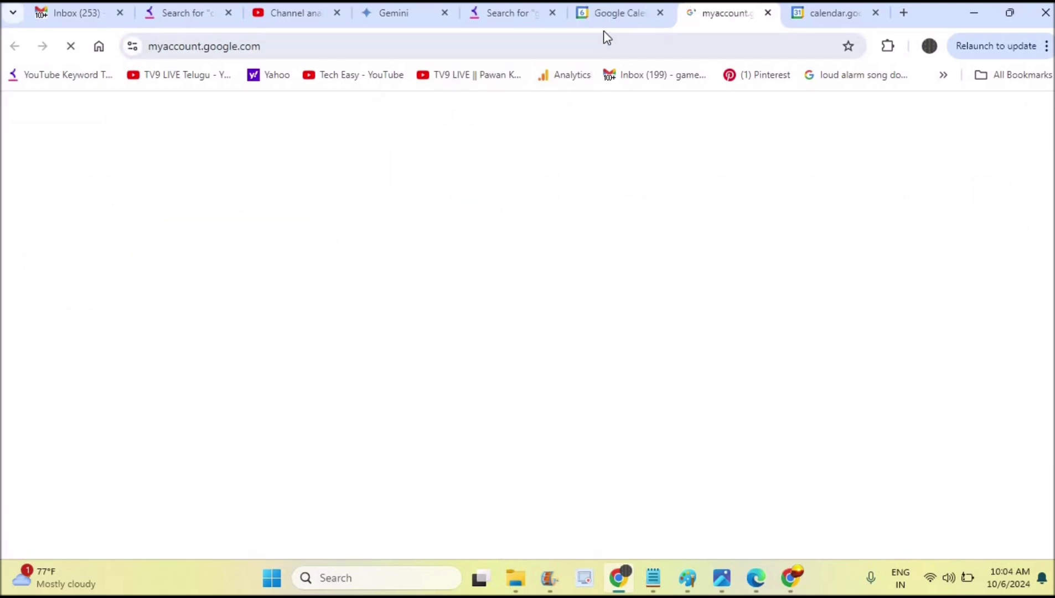
{"action": "left_click", "coordinate": [609, 18]}
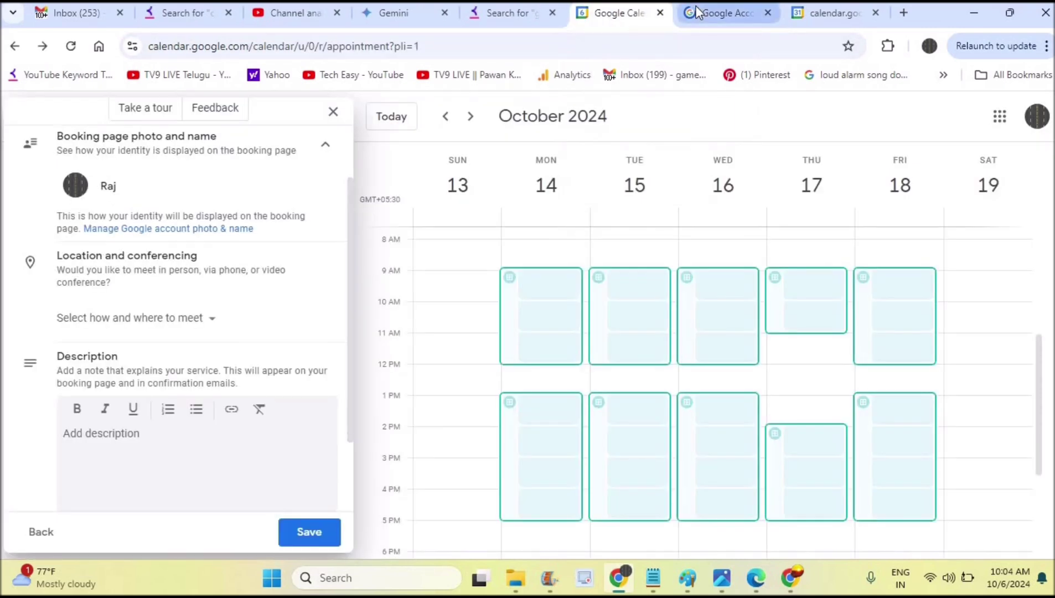
{"action": "left_click", "coordinate": [696, 6]}
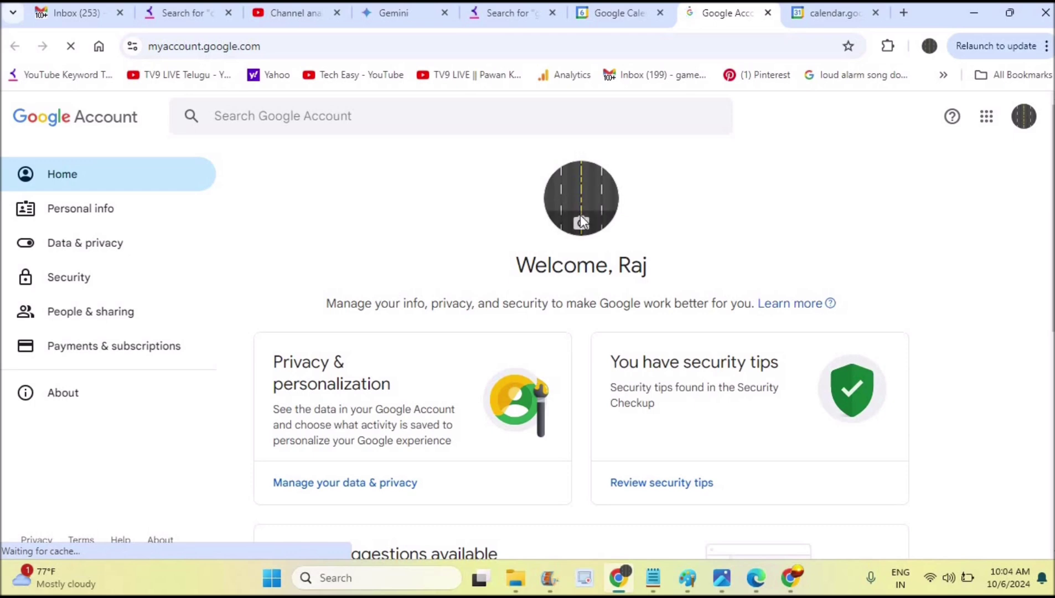
{"action": "left_click", "coordinate": [630, 10]}
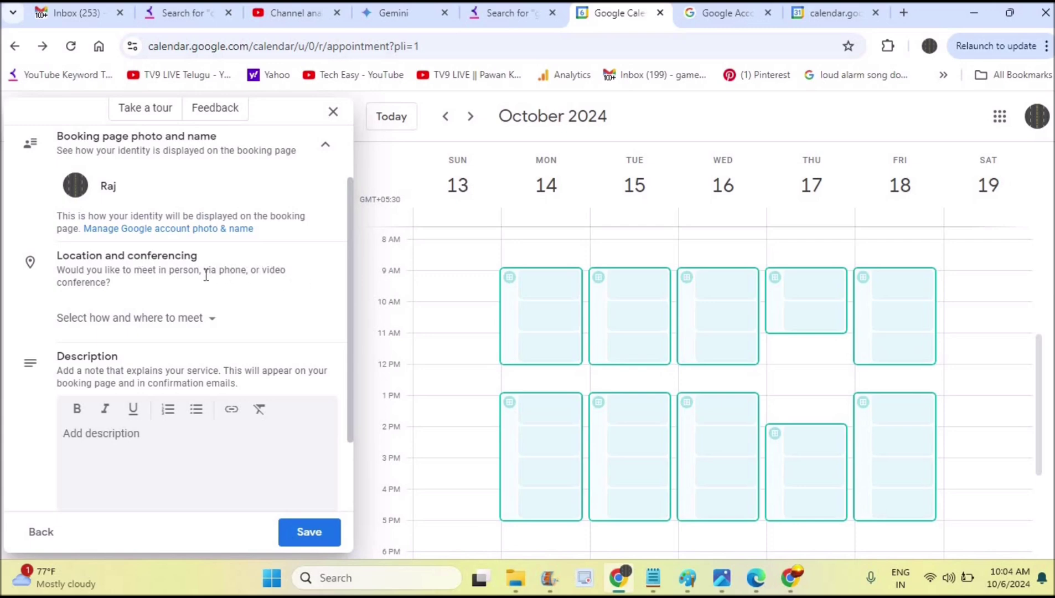
Set an in-person meeting location at 5th & Taylor, Nashville.
{"action": "left_click", "coordinate": [208, 324]}
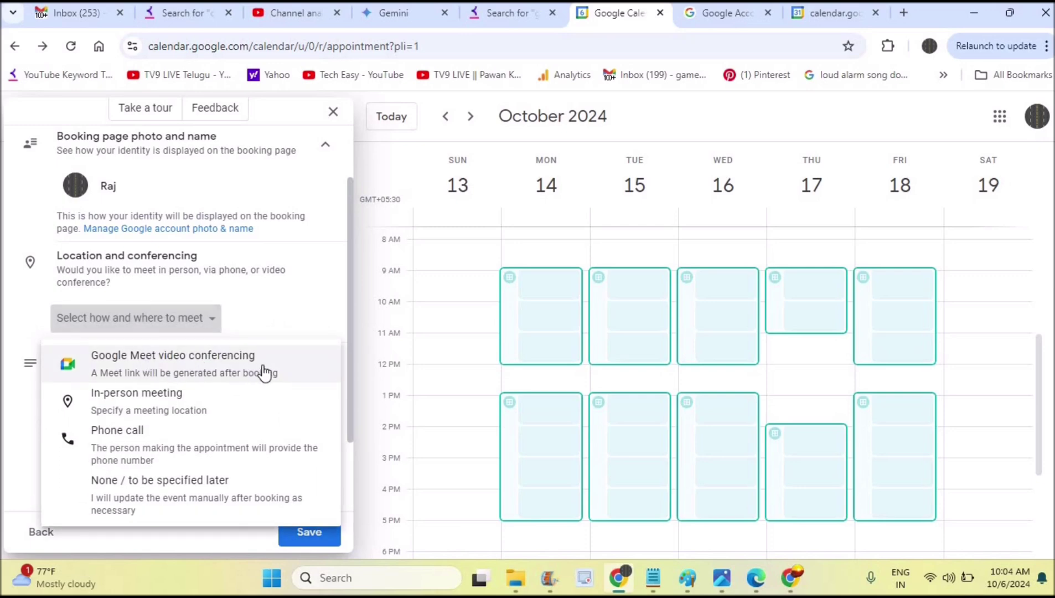
{"action": "left_click", "coordinate": [187, 404]}
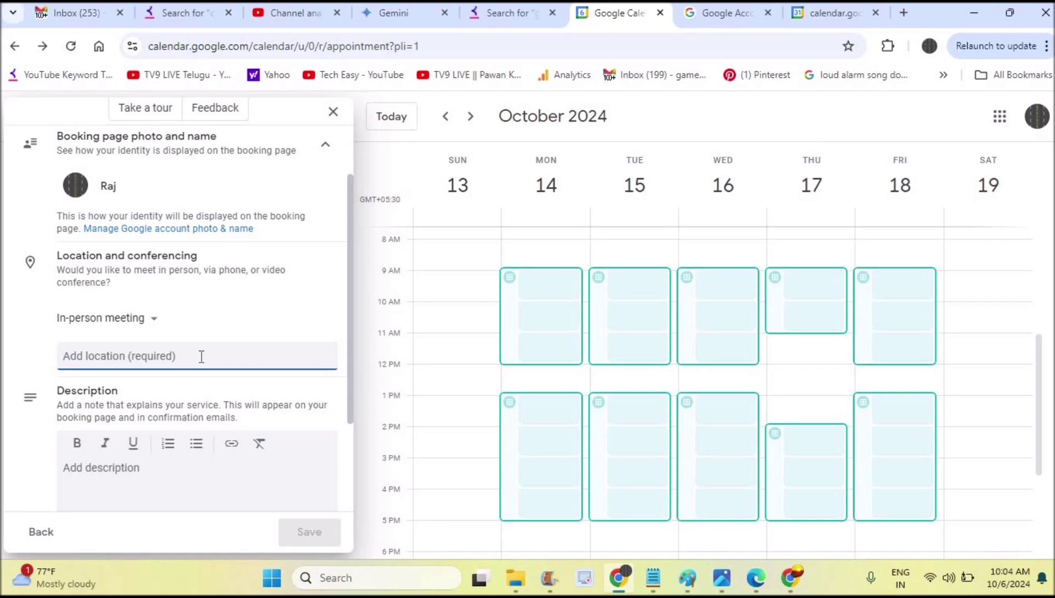
{"action": "type", "text": "usa "}
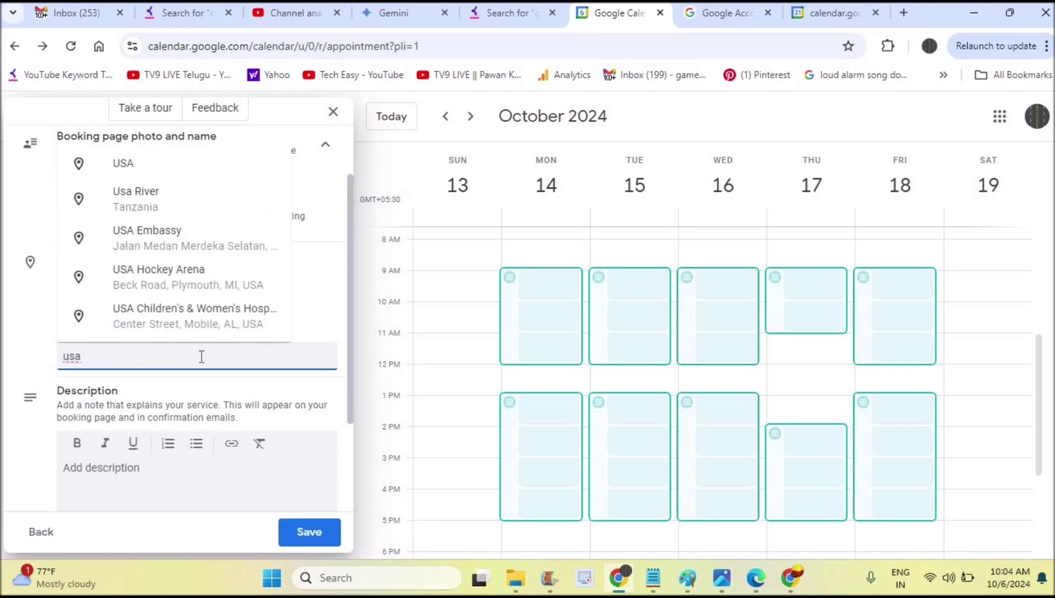
{"action": "type", "text": "5th"}
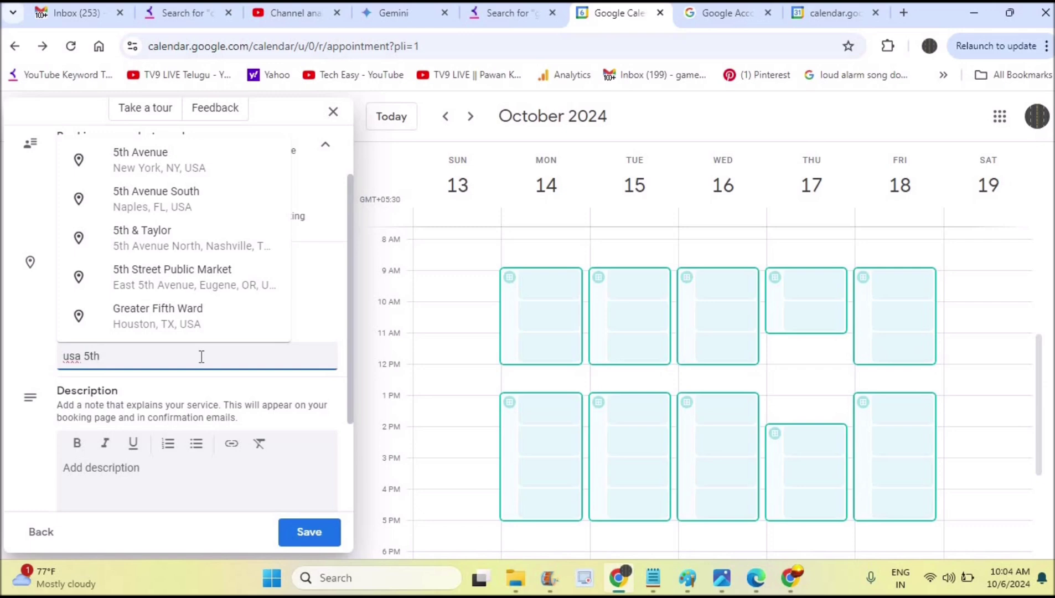
{"action": "left_click", "coordinate": [214, 241]}
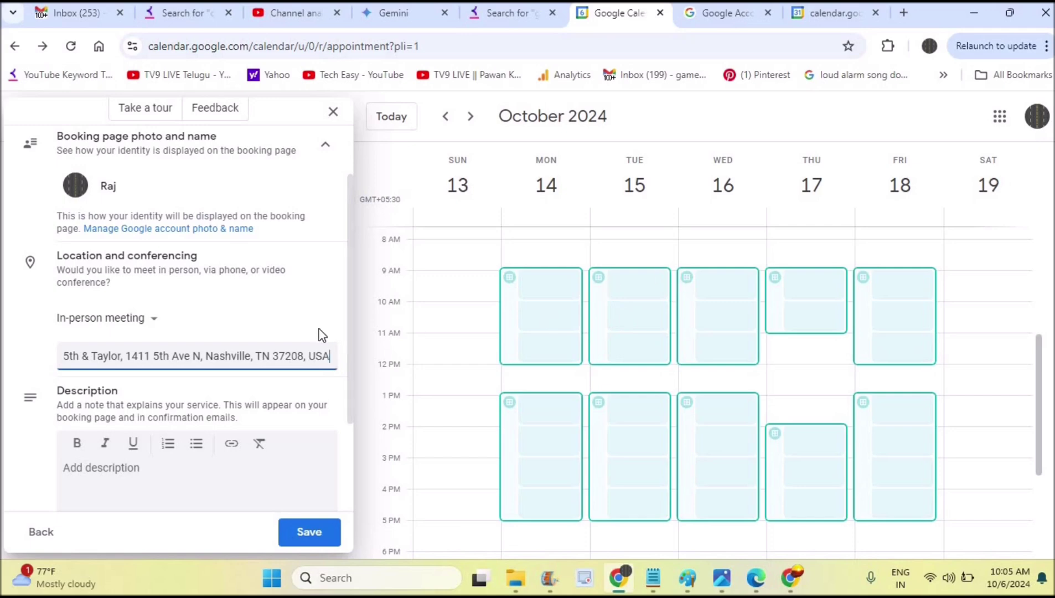
Try Google Meet and phone call options, finally settling on Google Meet video conferencing.
{"action": "left_click", "coordinate": [148, 324]}
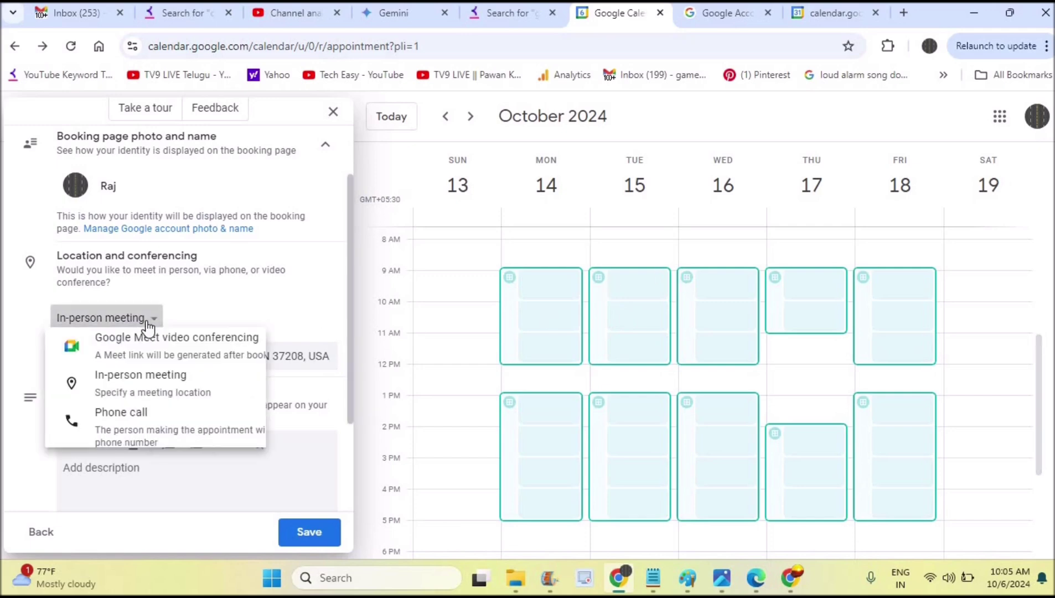
{"action": "left_click", "coordinate": [145, 359]}
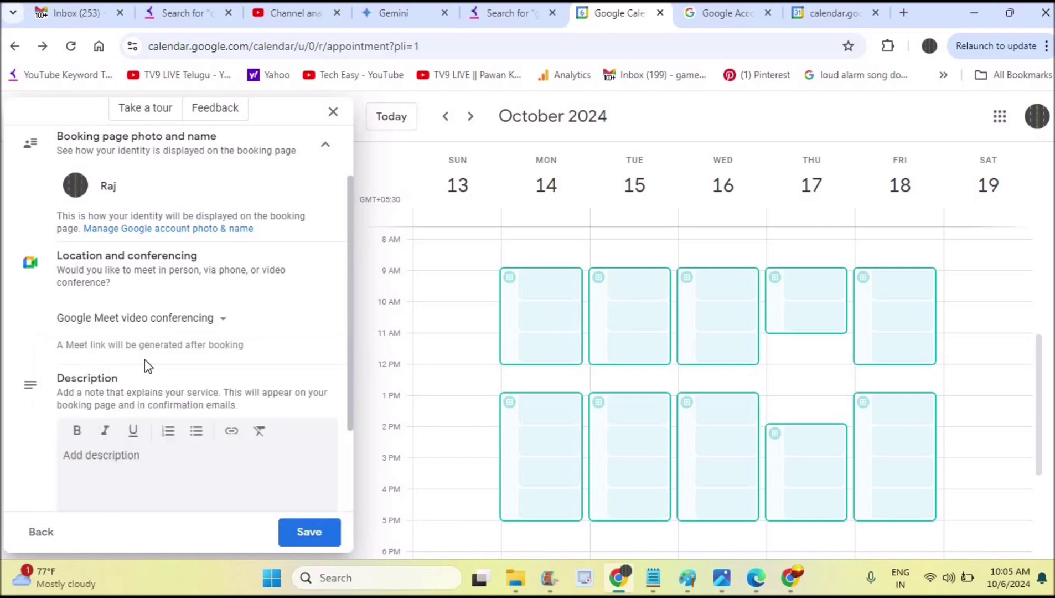
{"action": "left_click", "coordinate": [219, 328]}
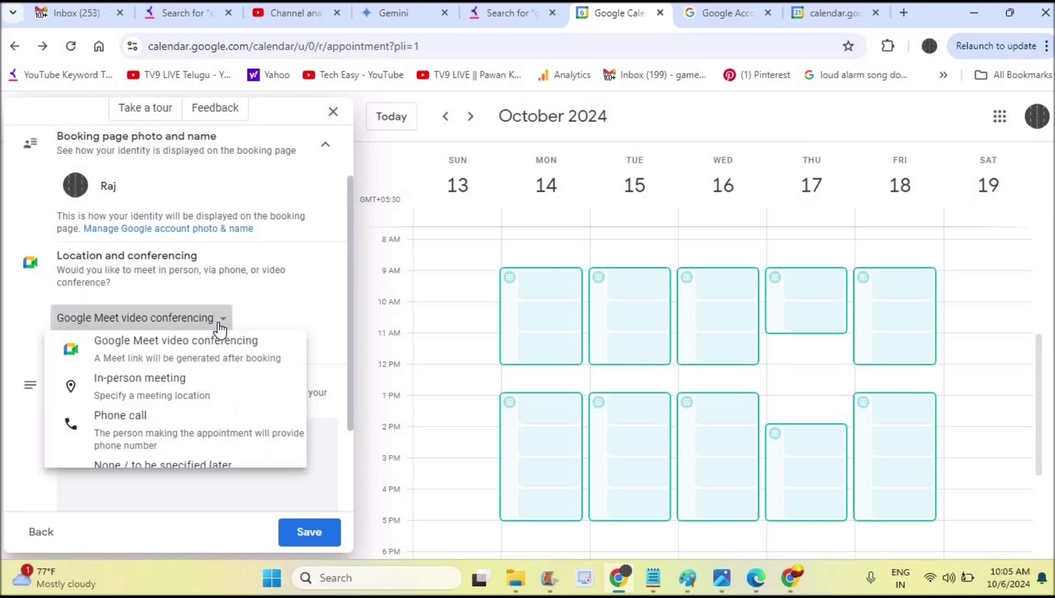
{"action": "left_click", "coordinate": [196, 466]}
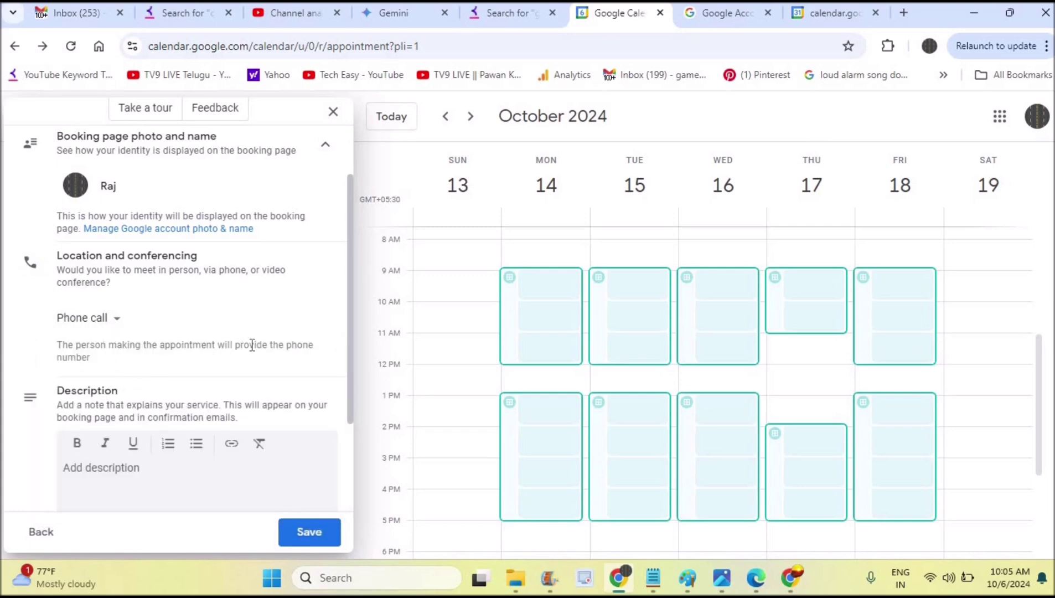
{"action": "left_click", "coordinate": [115, 322]}
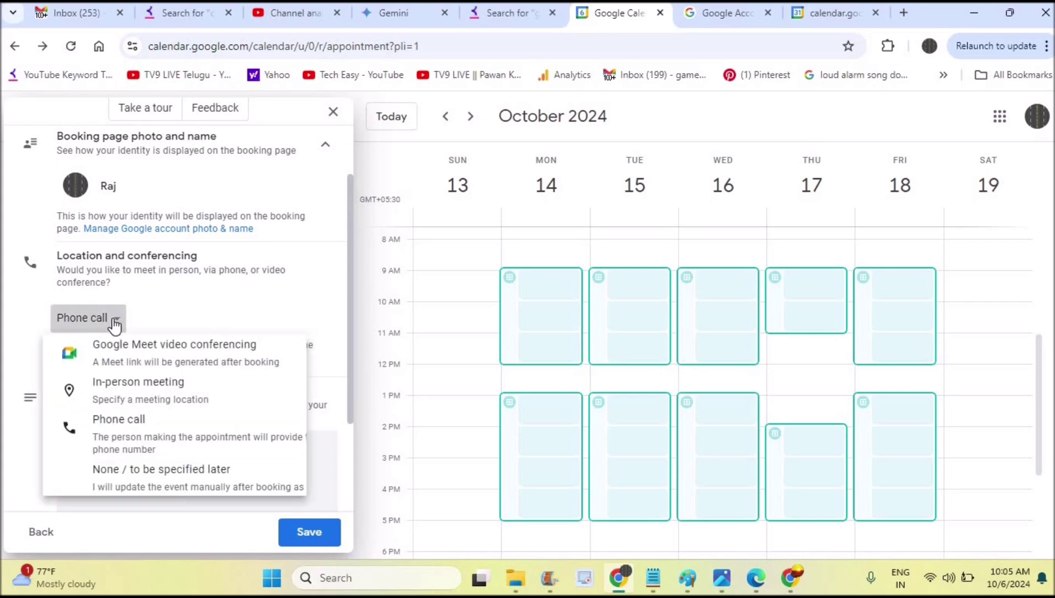
{"action": "left_click", "coordinate": [131, 361]}
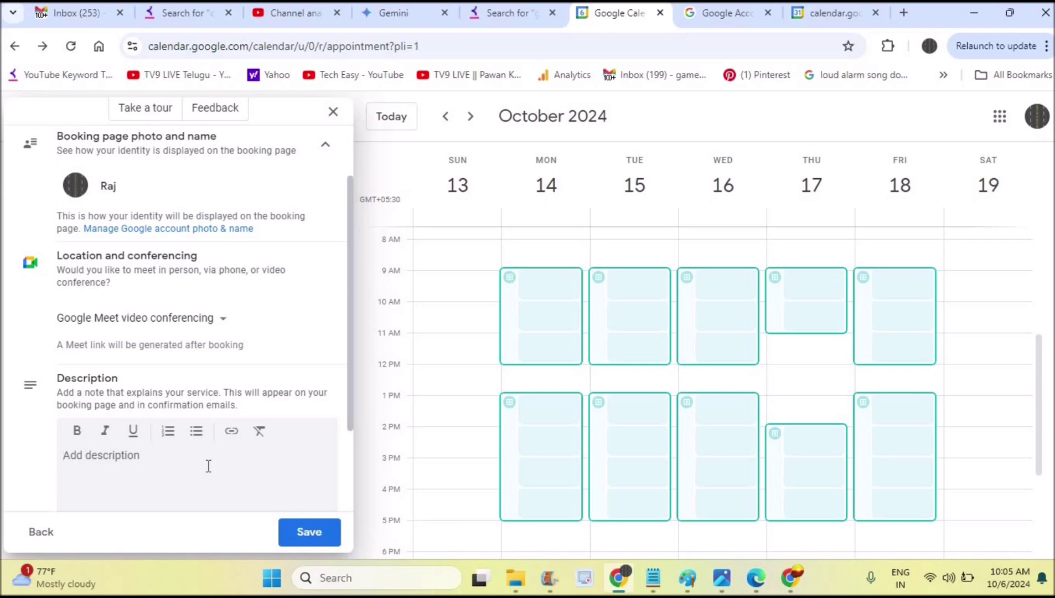
Write the booking page description 'Im available you can book an appointment.'.
{"action": "type", "text": "im s"}
{"action": "key", "text": "BackSpace"}
{"action": "type", "text": "available you can book an appointment."}
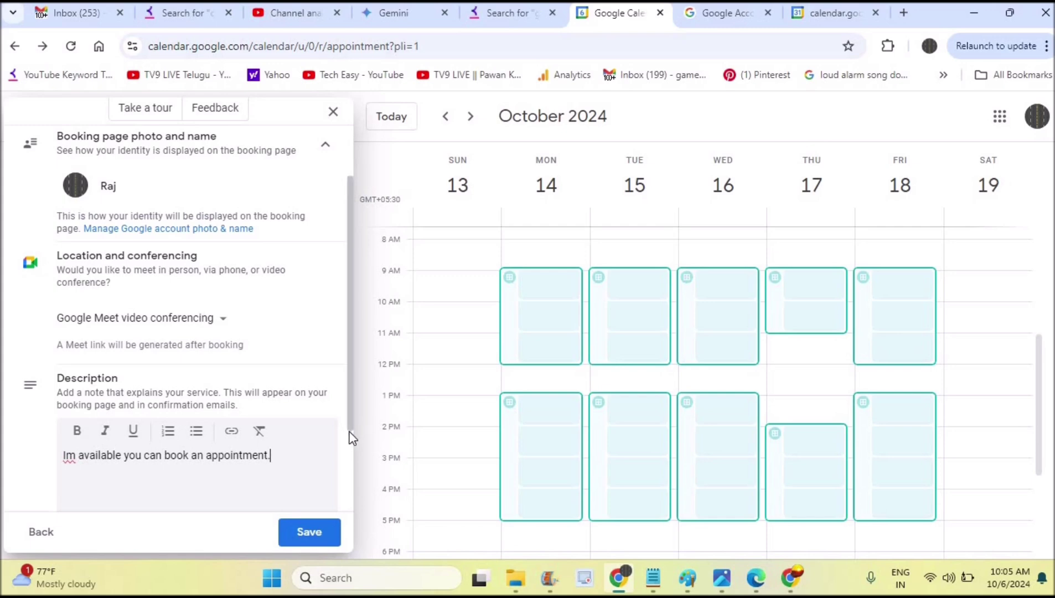
{"action": "left_click_drag", "start_coordinate": [350, 423], "coordinate": [350, 510]}
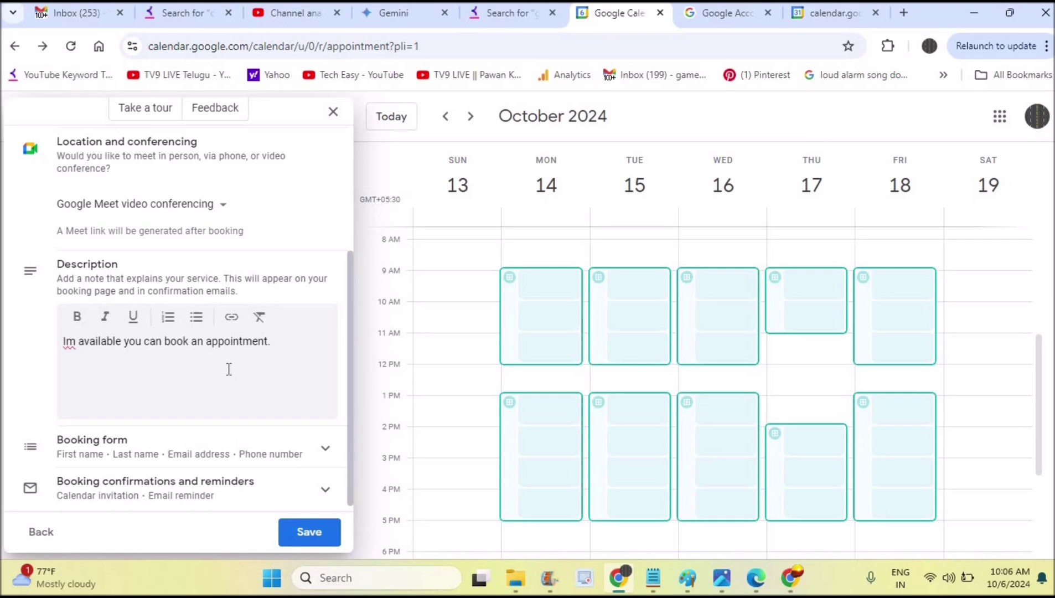
Replace the required phone number field in the booking form with an optional phone number item.
{"action": "left_click", "coordinate": [294, 447]}
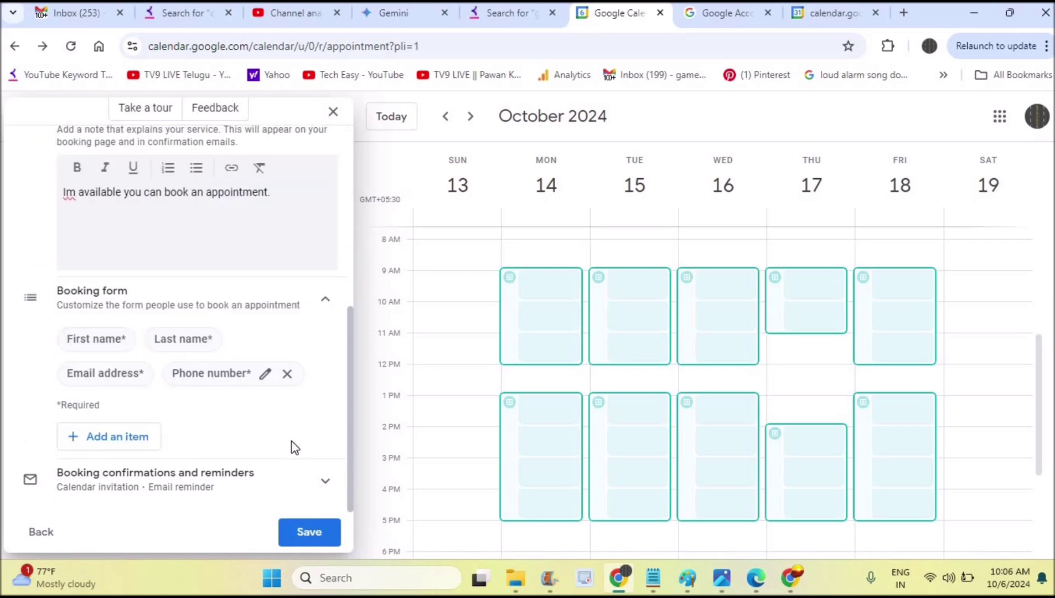
{"action": "left_click", "coordinate": [287, 374]}
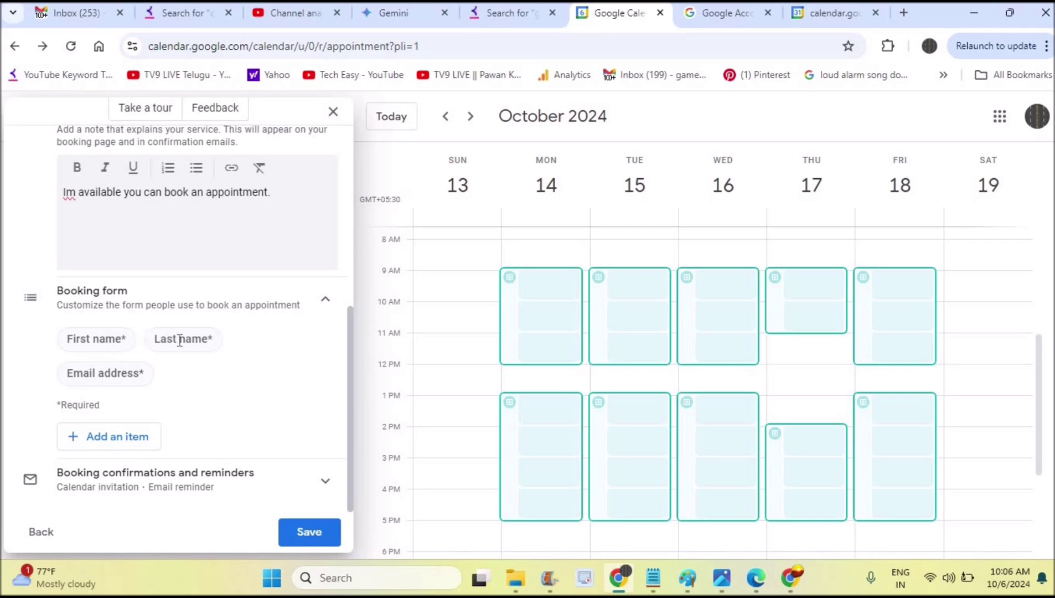
{"action": "left_click", "coordinate": [119, 444]}
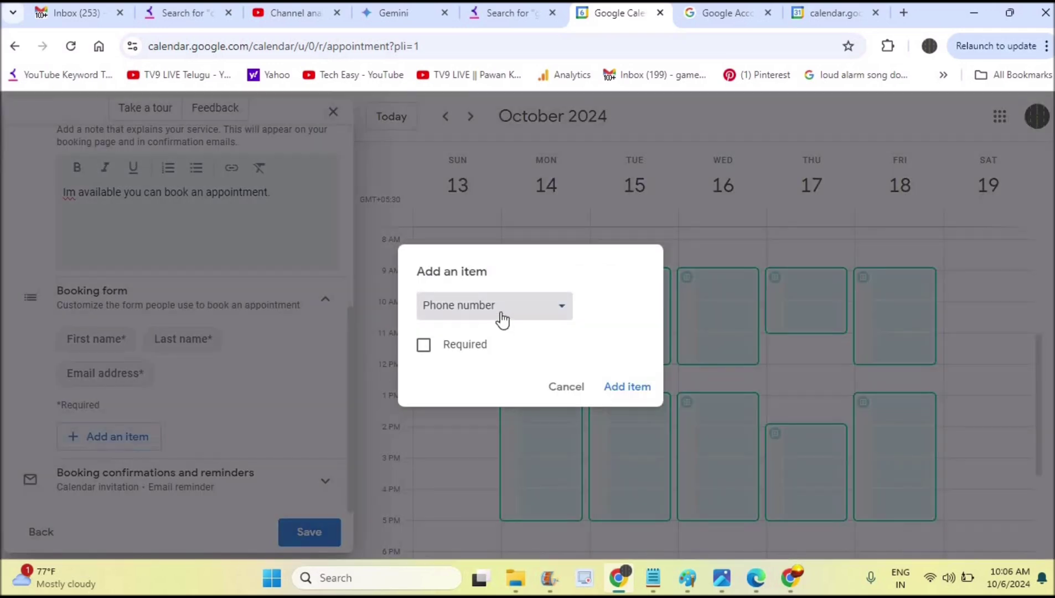
{"action": "left_click", "coordinate": [502, 320]}
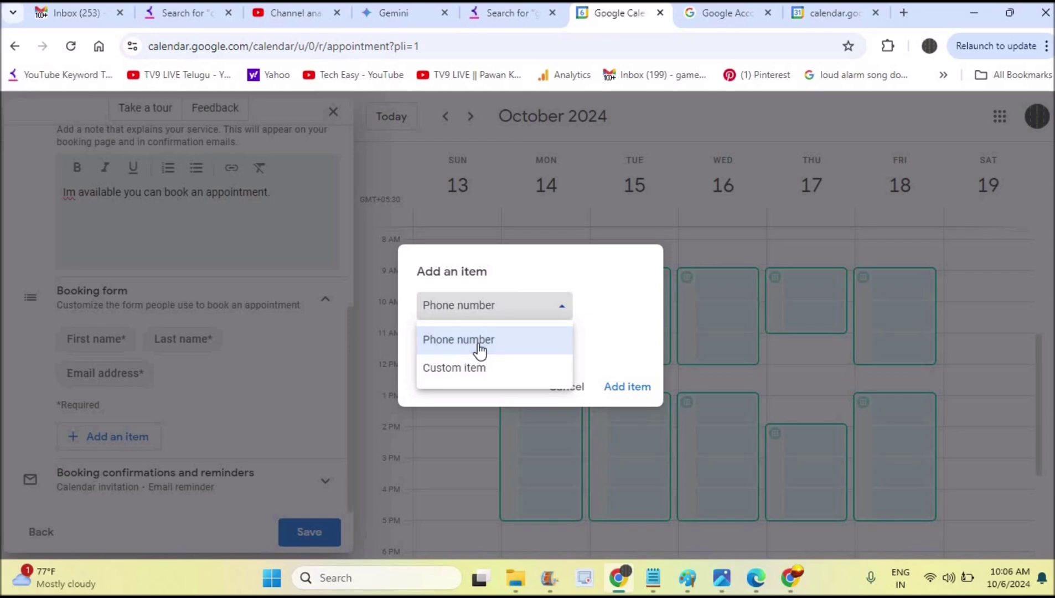
{"action": "left_click", "coordinate": [477, 339]}
{"action": "left_click", "coordinate": [615, 387]}
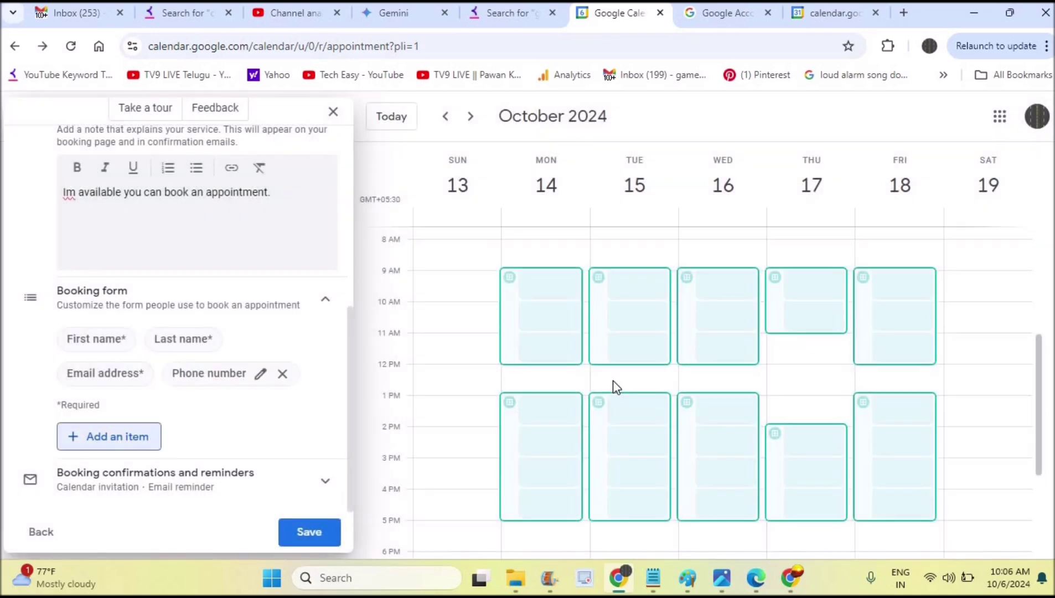
Add a custom 'adress' item to the booking form and save the schedule.
{"action": "left_click", "coordinate": [141, 443]}
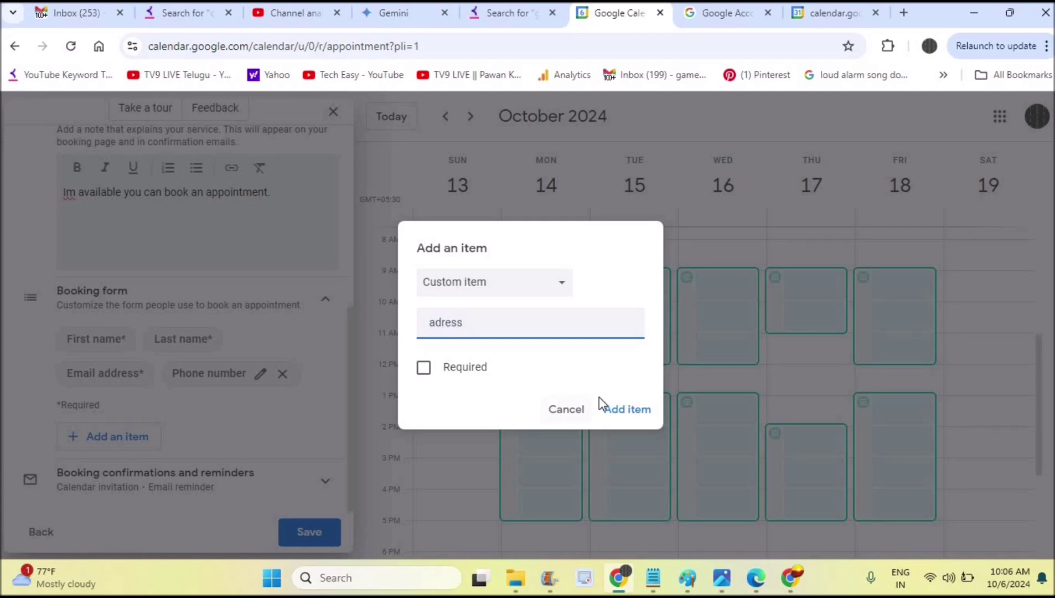
{"action": "left_click", "coordinate": [609, 409]}
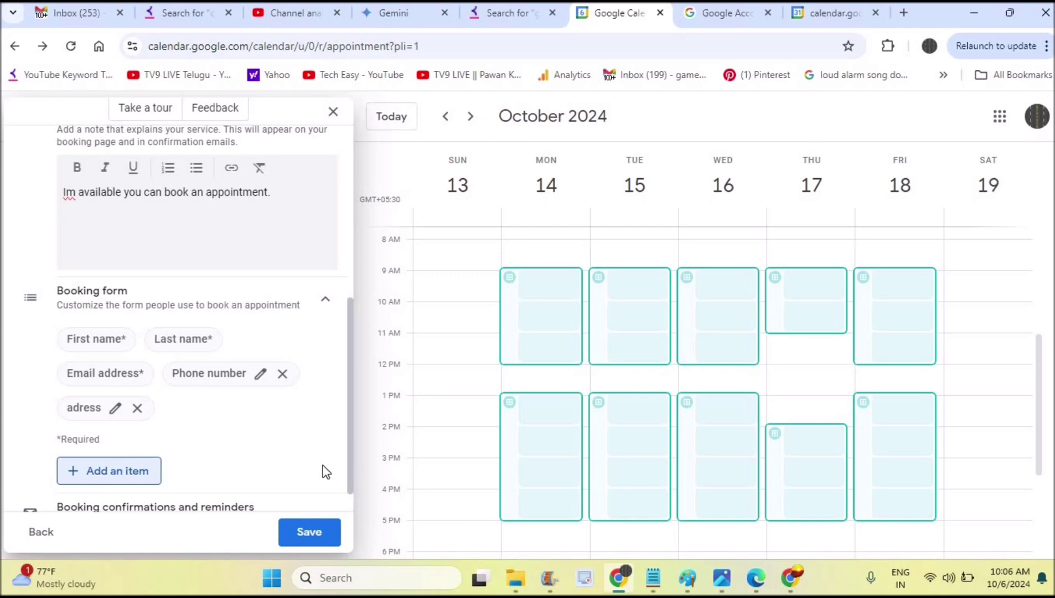
{"action": "left_click", "coordinate": [316, 533]}
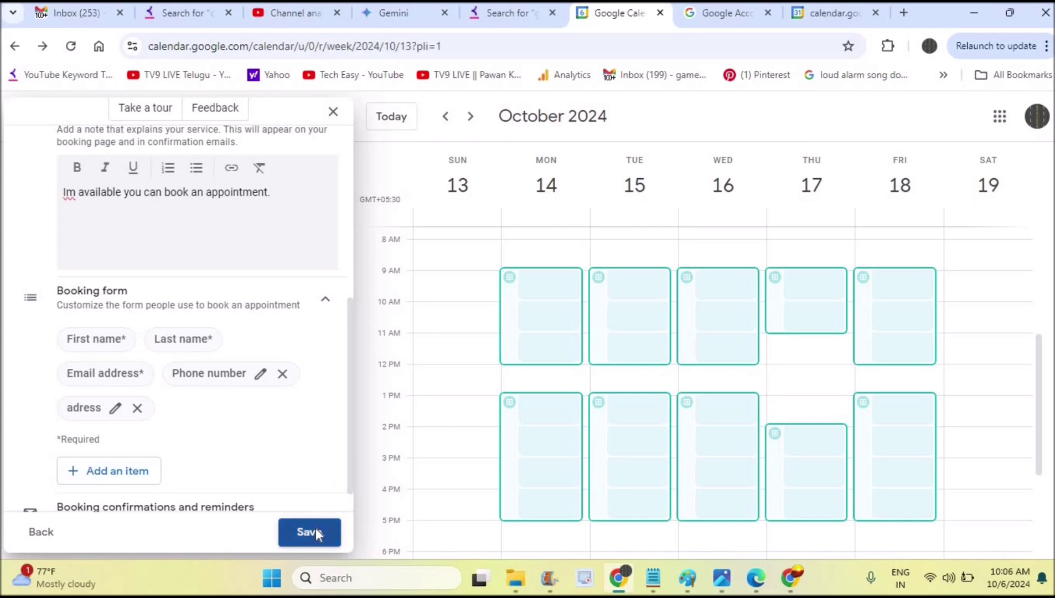
Copy the saved schedule's booking page link and bring the other Chrome window forward.
{"action": "left_click", "coordinate": [425, 291]}
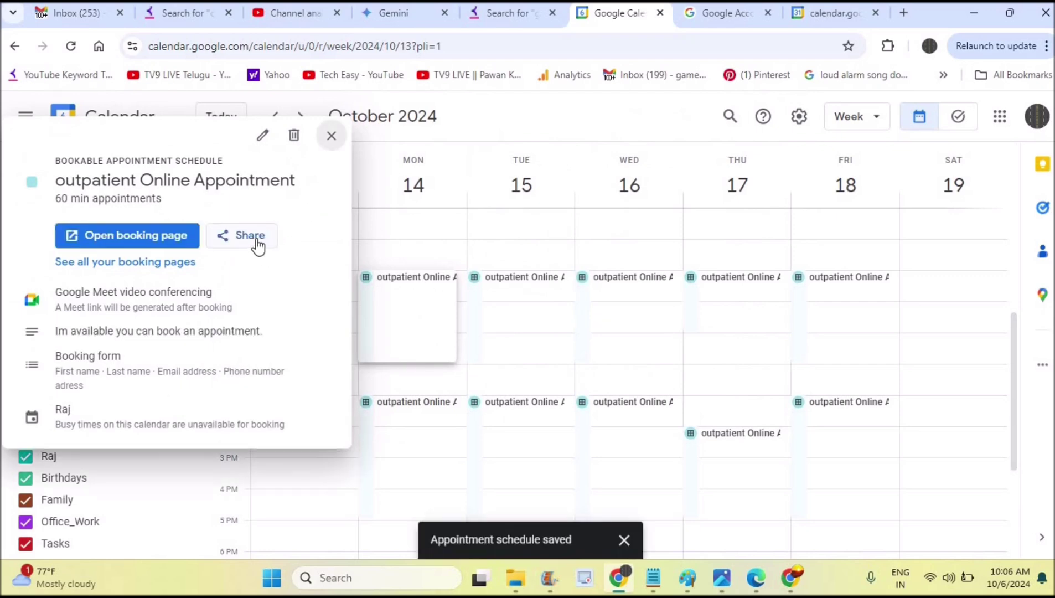
{"action": "left_click", "coordinate": [256, 238]}
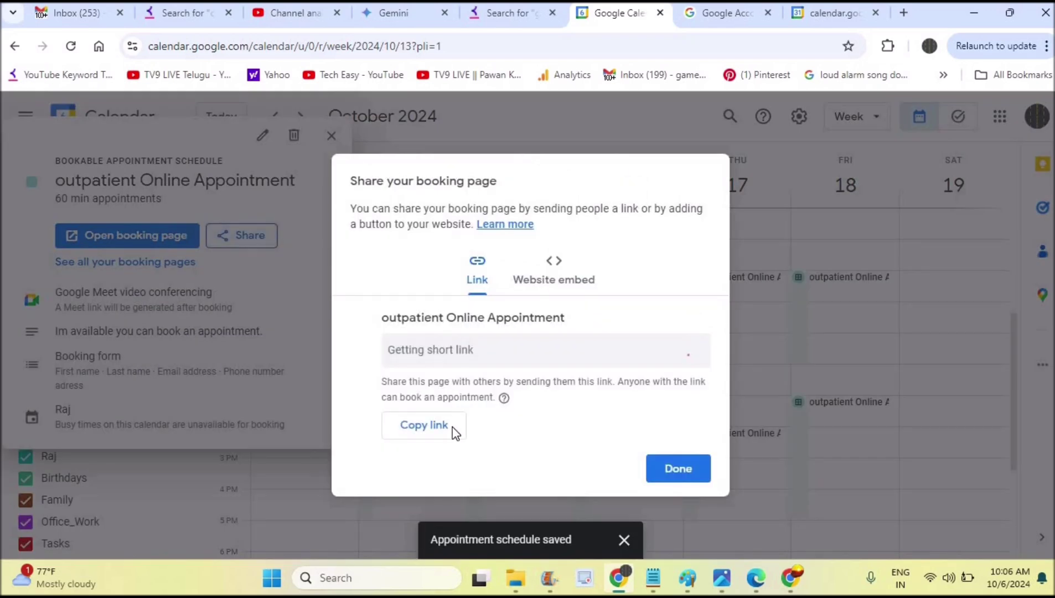
{"action": "left_click", "coordinate": [437, 431]}
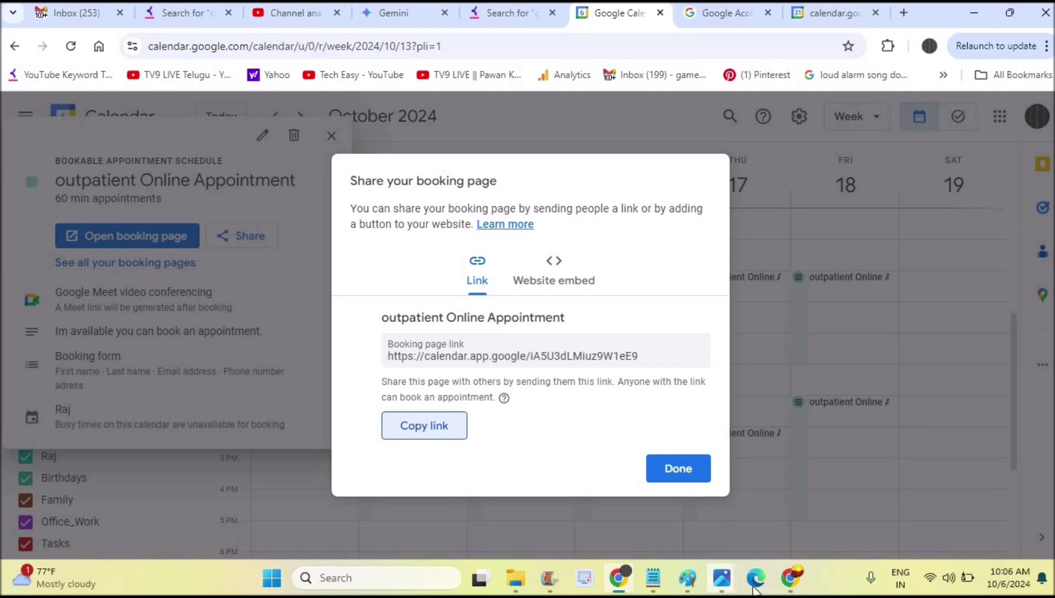
{"action": "left_click", "coordinate": [797, 588]}
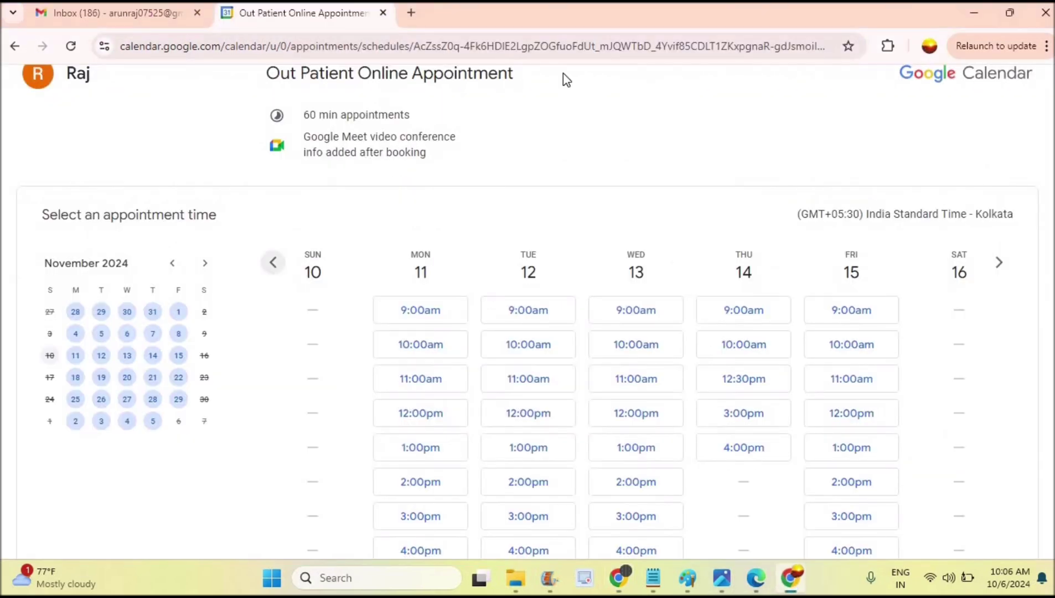
Load the copied booking link in a new Chrome tab.
{"action": "left_click", "coordinate": [419, 12]}
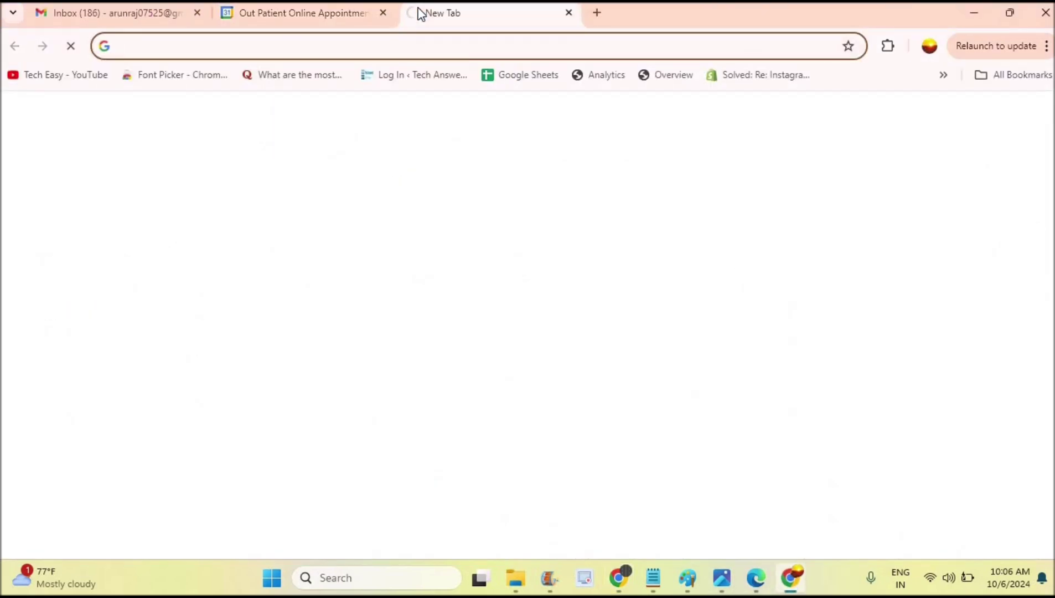
{"action": "left_click", "coordinate": [378, 40]}
{"action": "key", "text": "ctrl+v"}
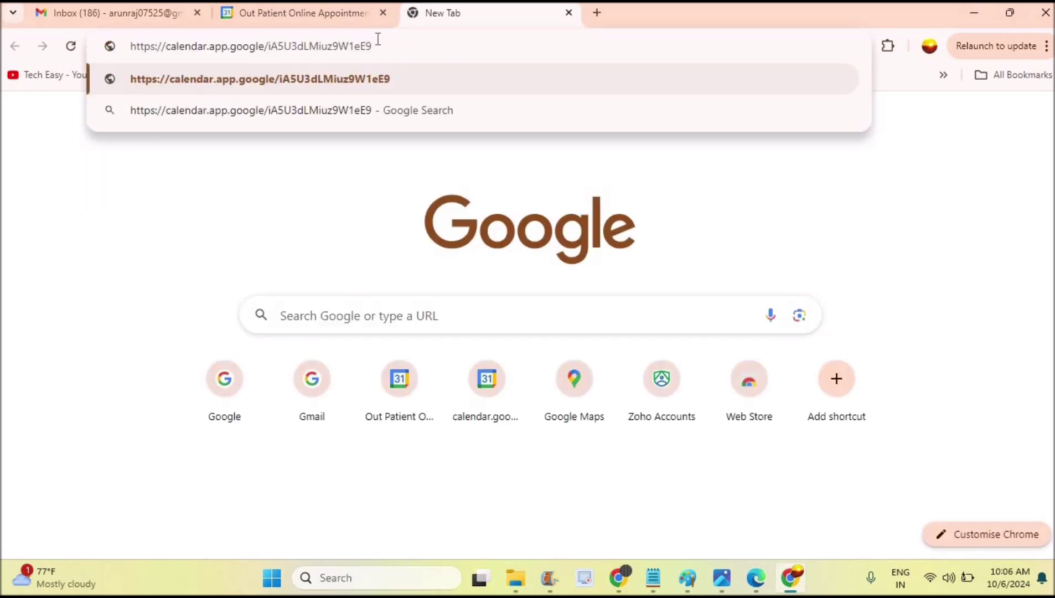
{"action": "key", "text": "Return"}
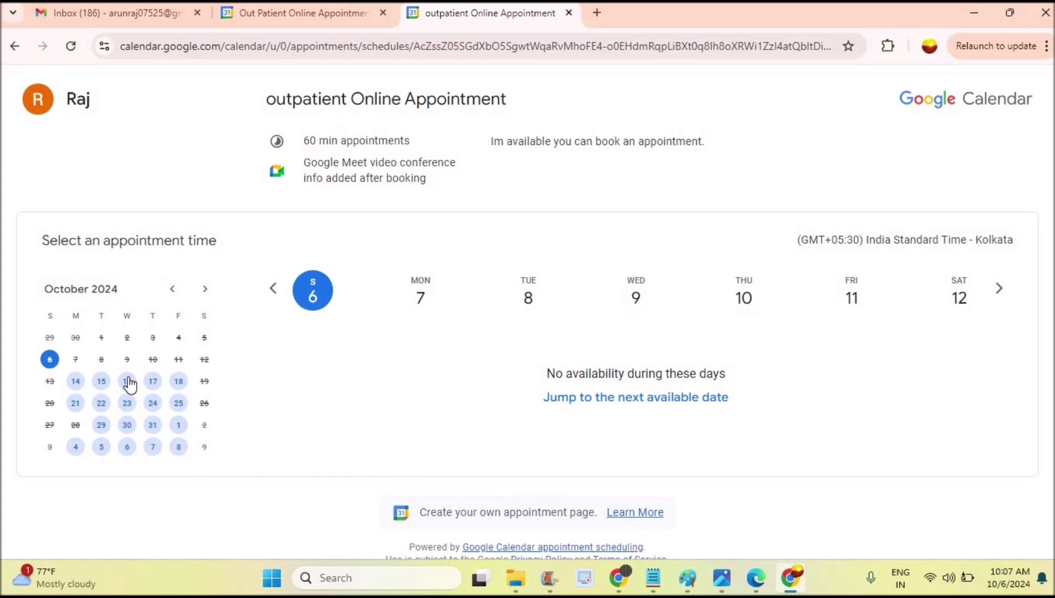
Test-book the Tuesday 15 October 1:00pm slot, then return to the calendar window.
{"action": "left_click", "coordinate": [102, 382]}
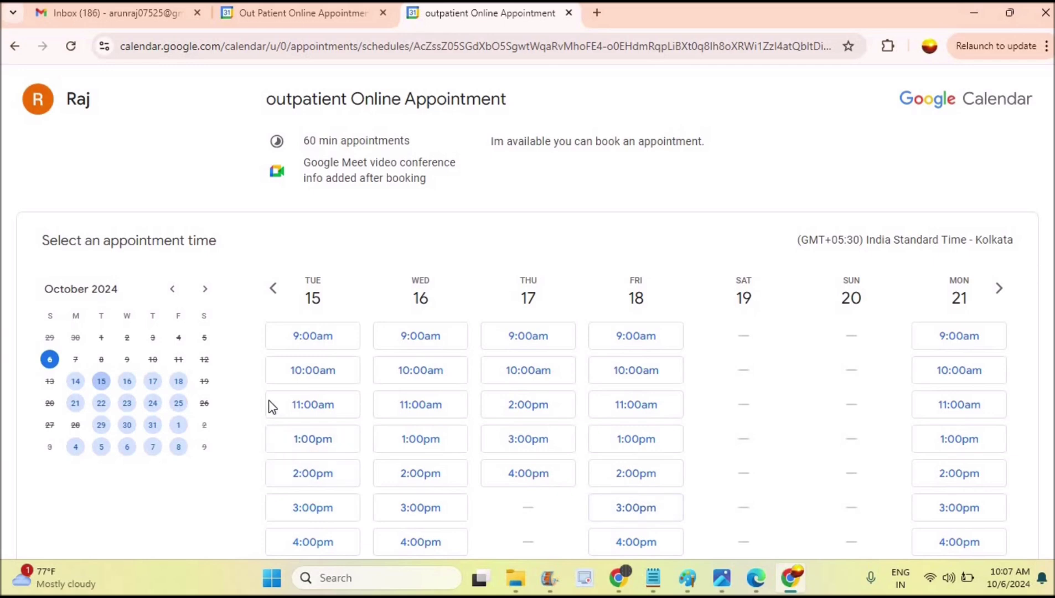
{"action": "left_click", "coordinate": [334, 442]}
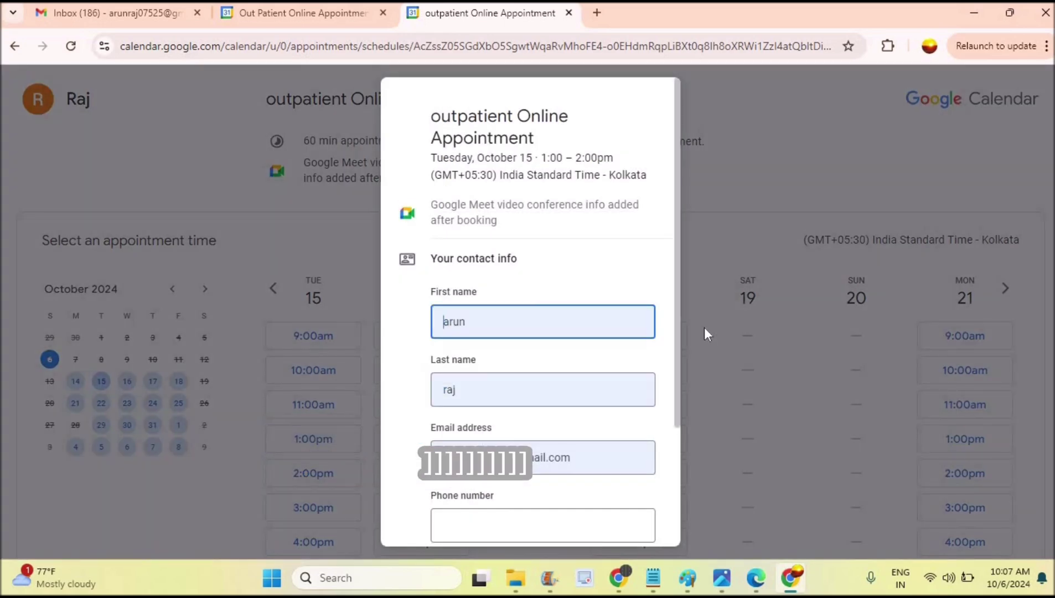
{"action": "left_click_drag", "start_coordinate": [675, 385], "coordinate": [658, 565]}
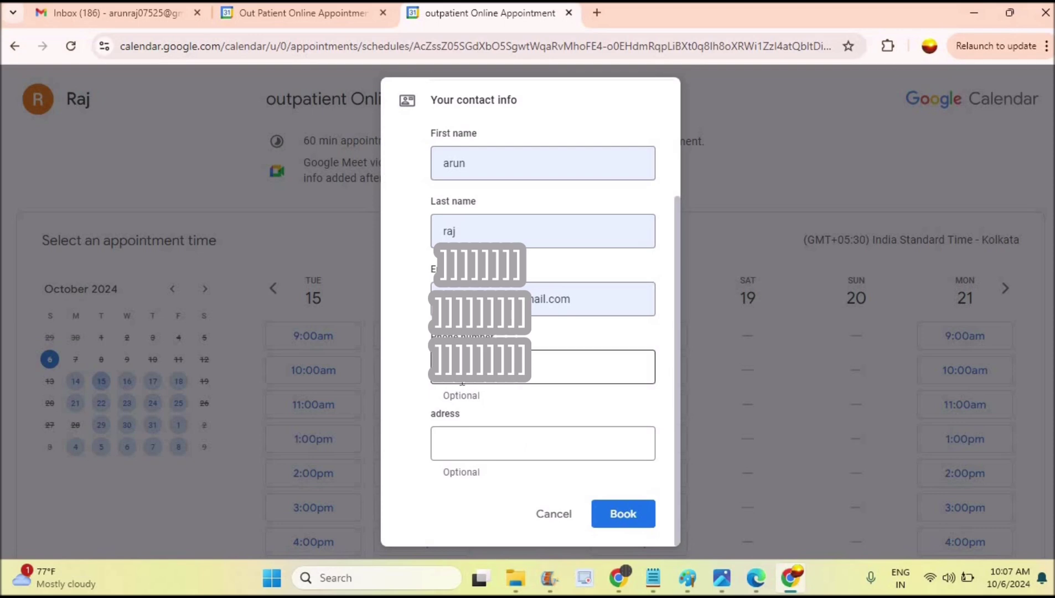
{"action": "left_click", "coordinate": [469, 371]}
{"action": "left_click", "coordinate": [475, 444]}
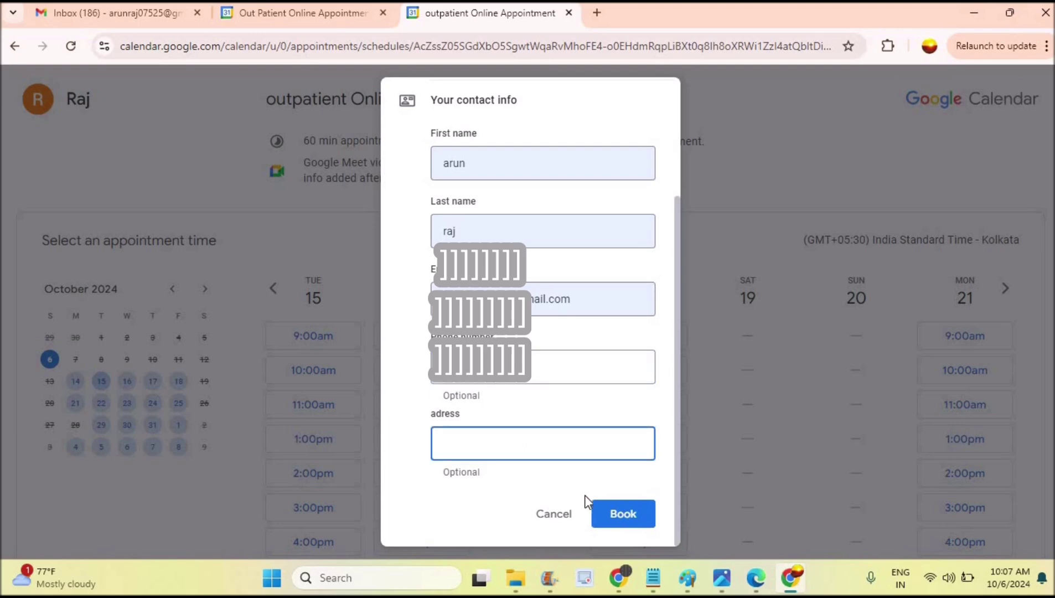
{"action": "left_click", "coordinate": [632, 519]}
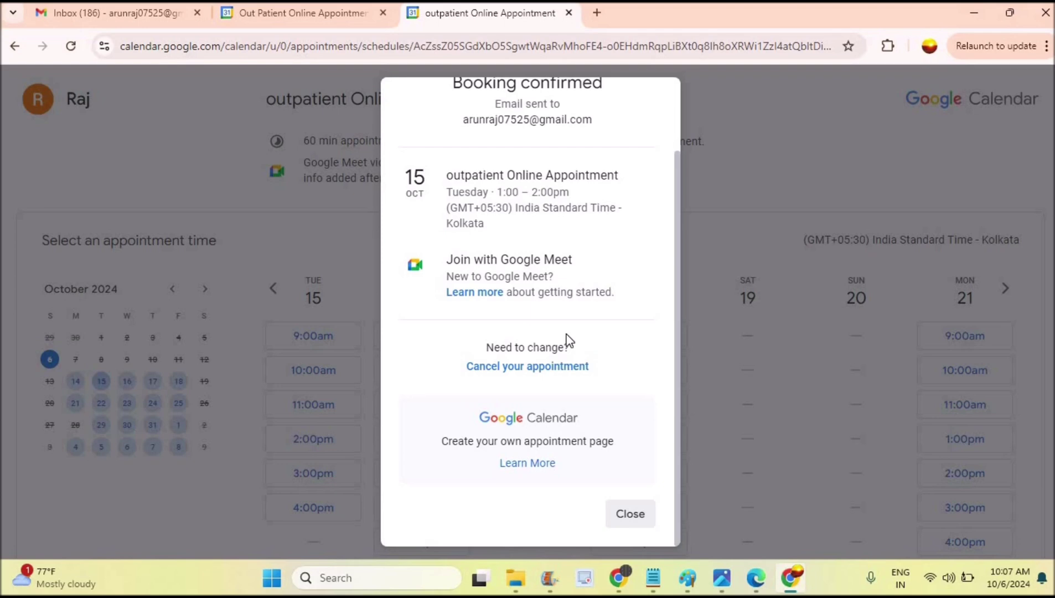
{"action": "left_click", "coordinate": [618, 578]}
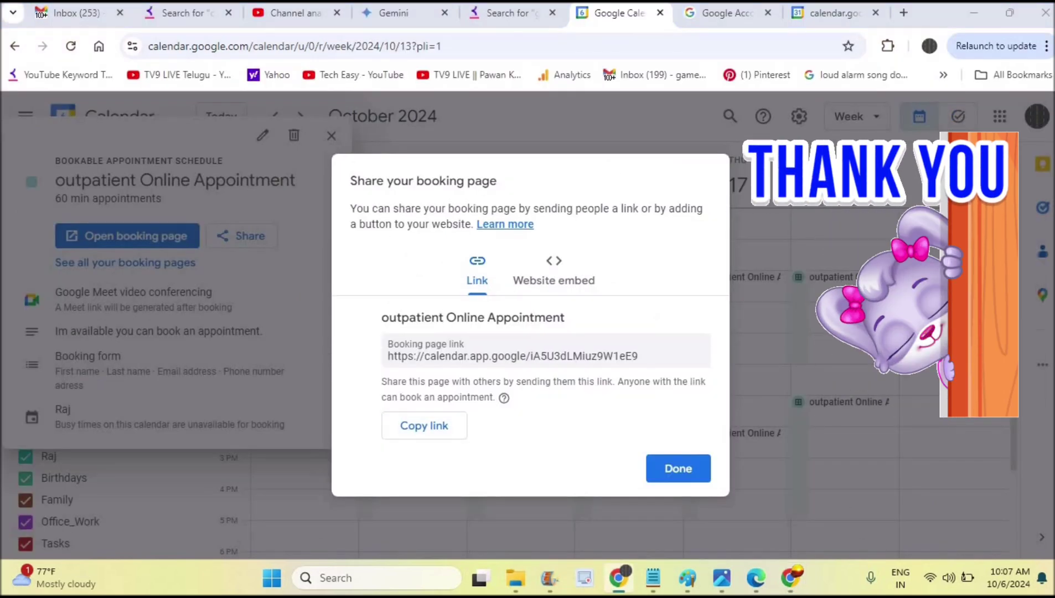
Open the Gmail 'Appointment booked' email for Tue 15 Oct, 1pm–2pm, and highlight the attendee name.
{"action": "left_click", "coordinate": [83, 13]}
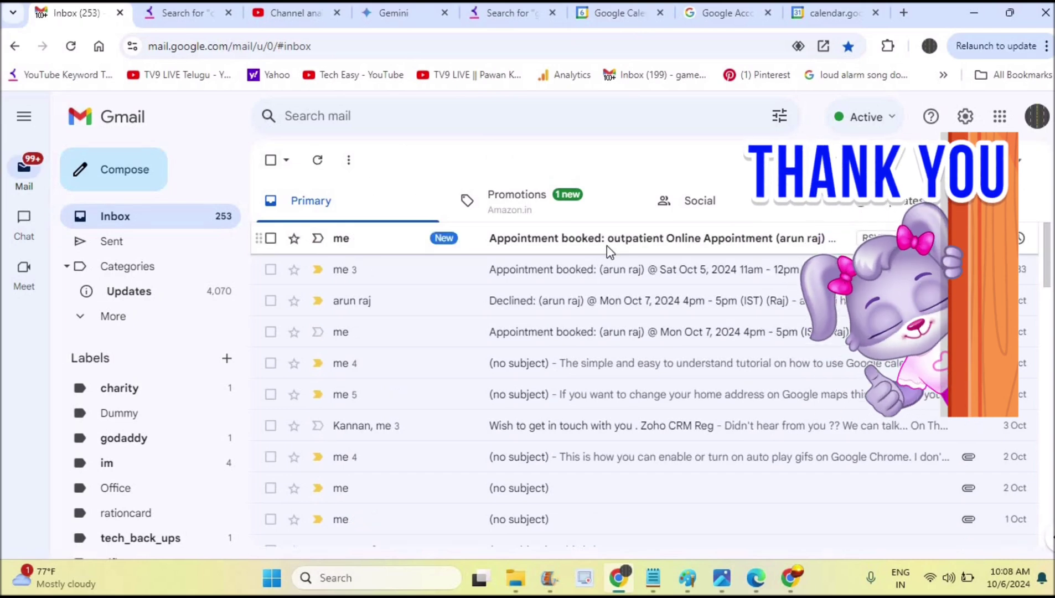
{"action": "left_click", "coordinate": [607, 246]}
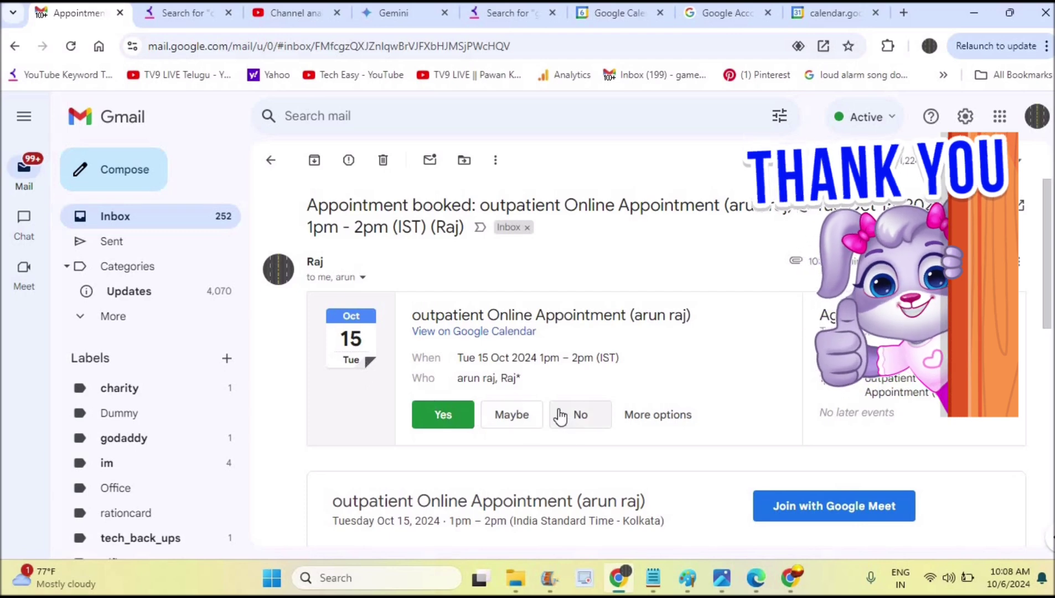
{"action": "left_click_drag", "start_coordinate": [460, 378], "coordinate": [500, 378]}
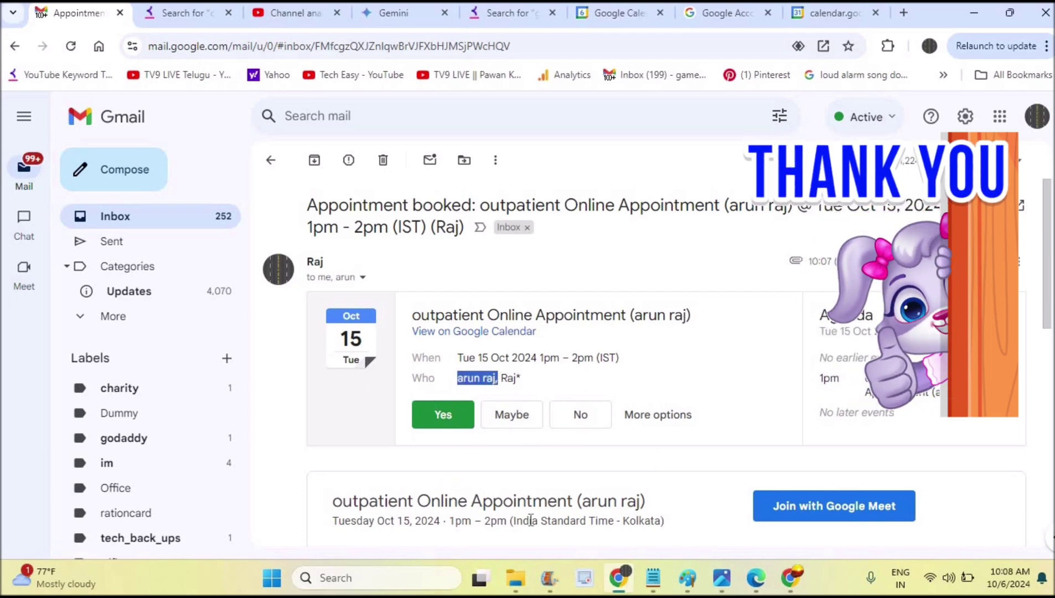